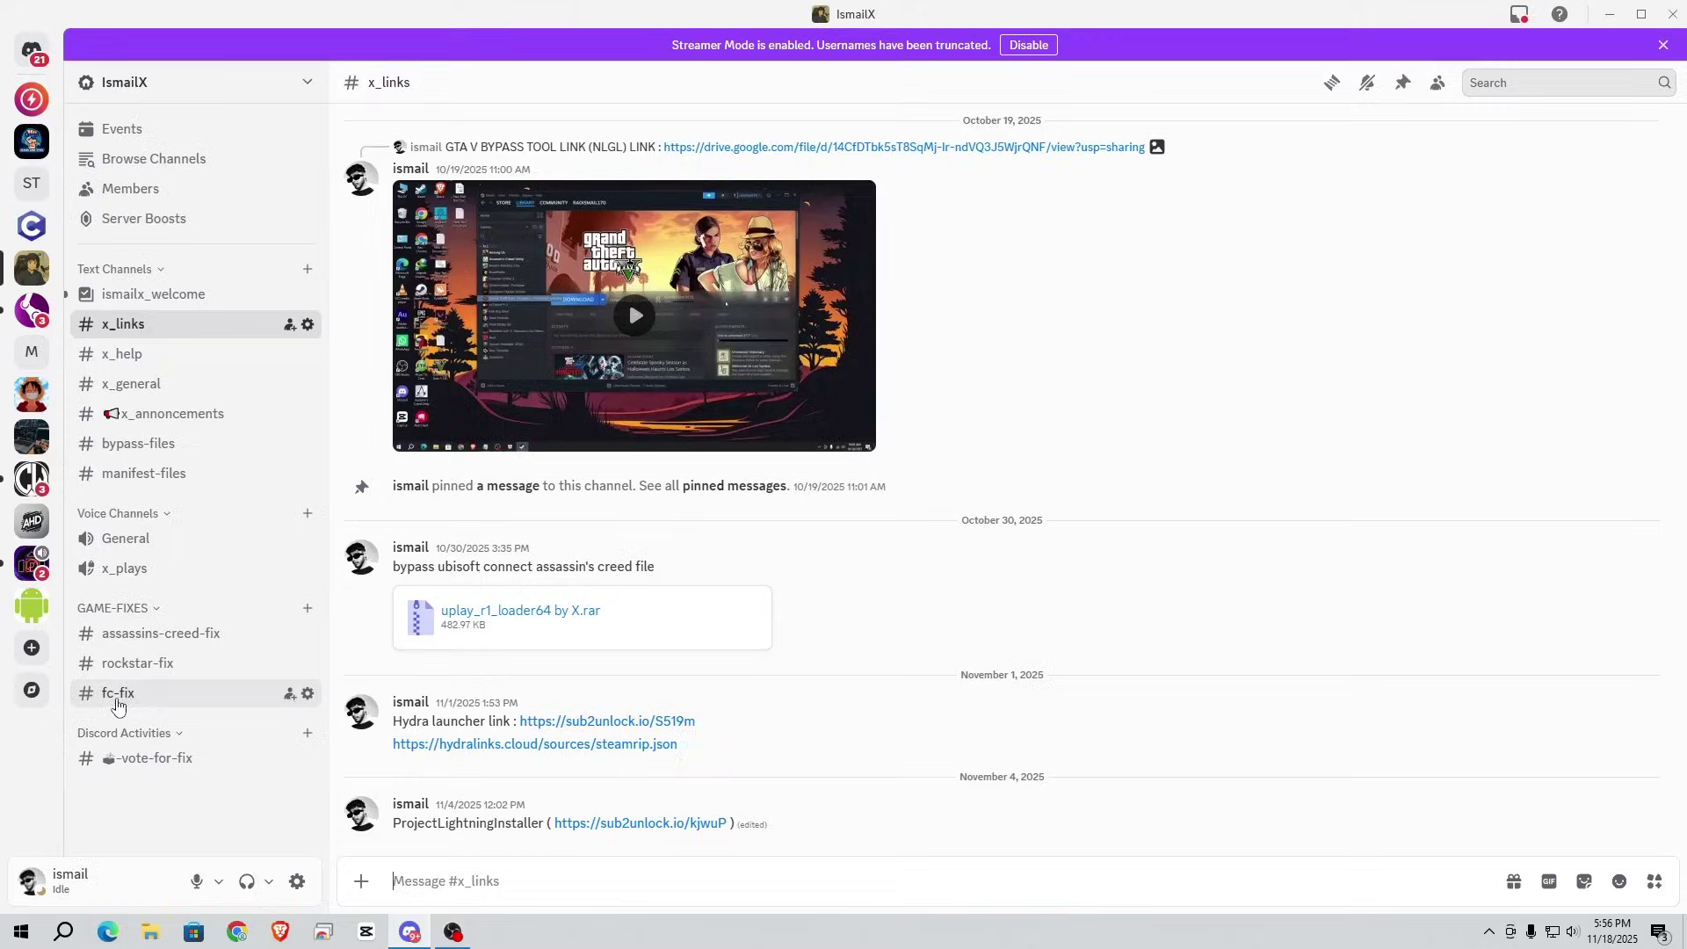
# Open the #fc-fix channel from the Discord server sidebar.
pyautogui.click(139, 703)
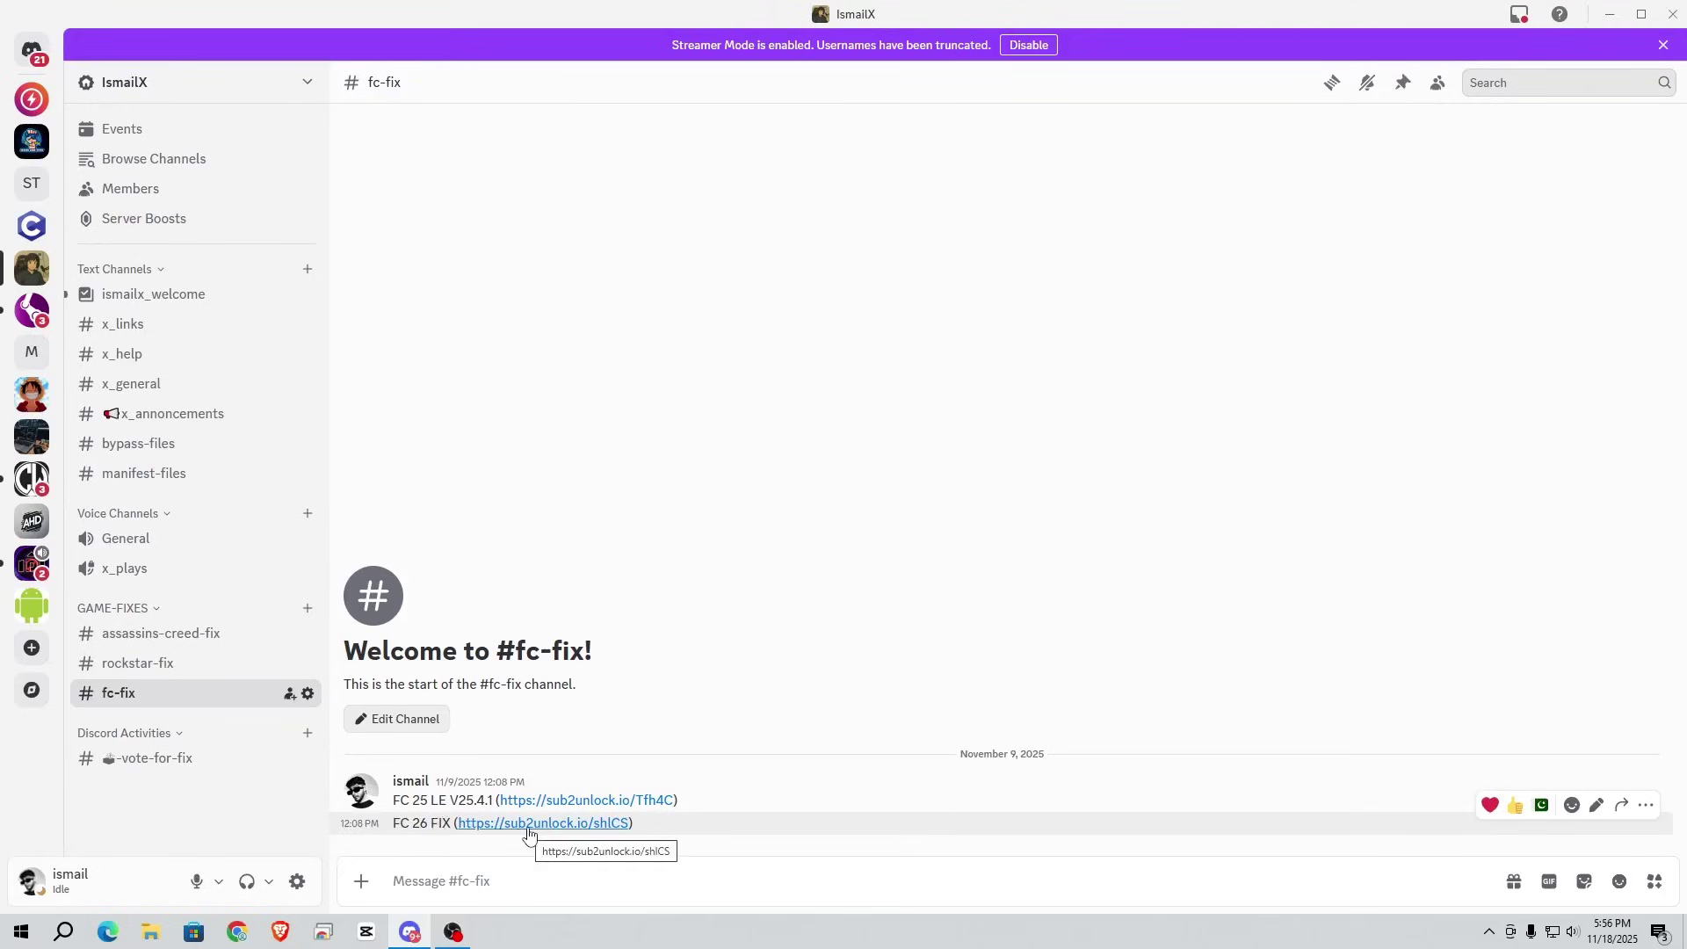
# Follow the FC 26 FIX sub2unlock.io link to its Unlock Link page.
pyautogui.click(538, 824)
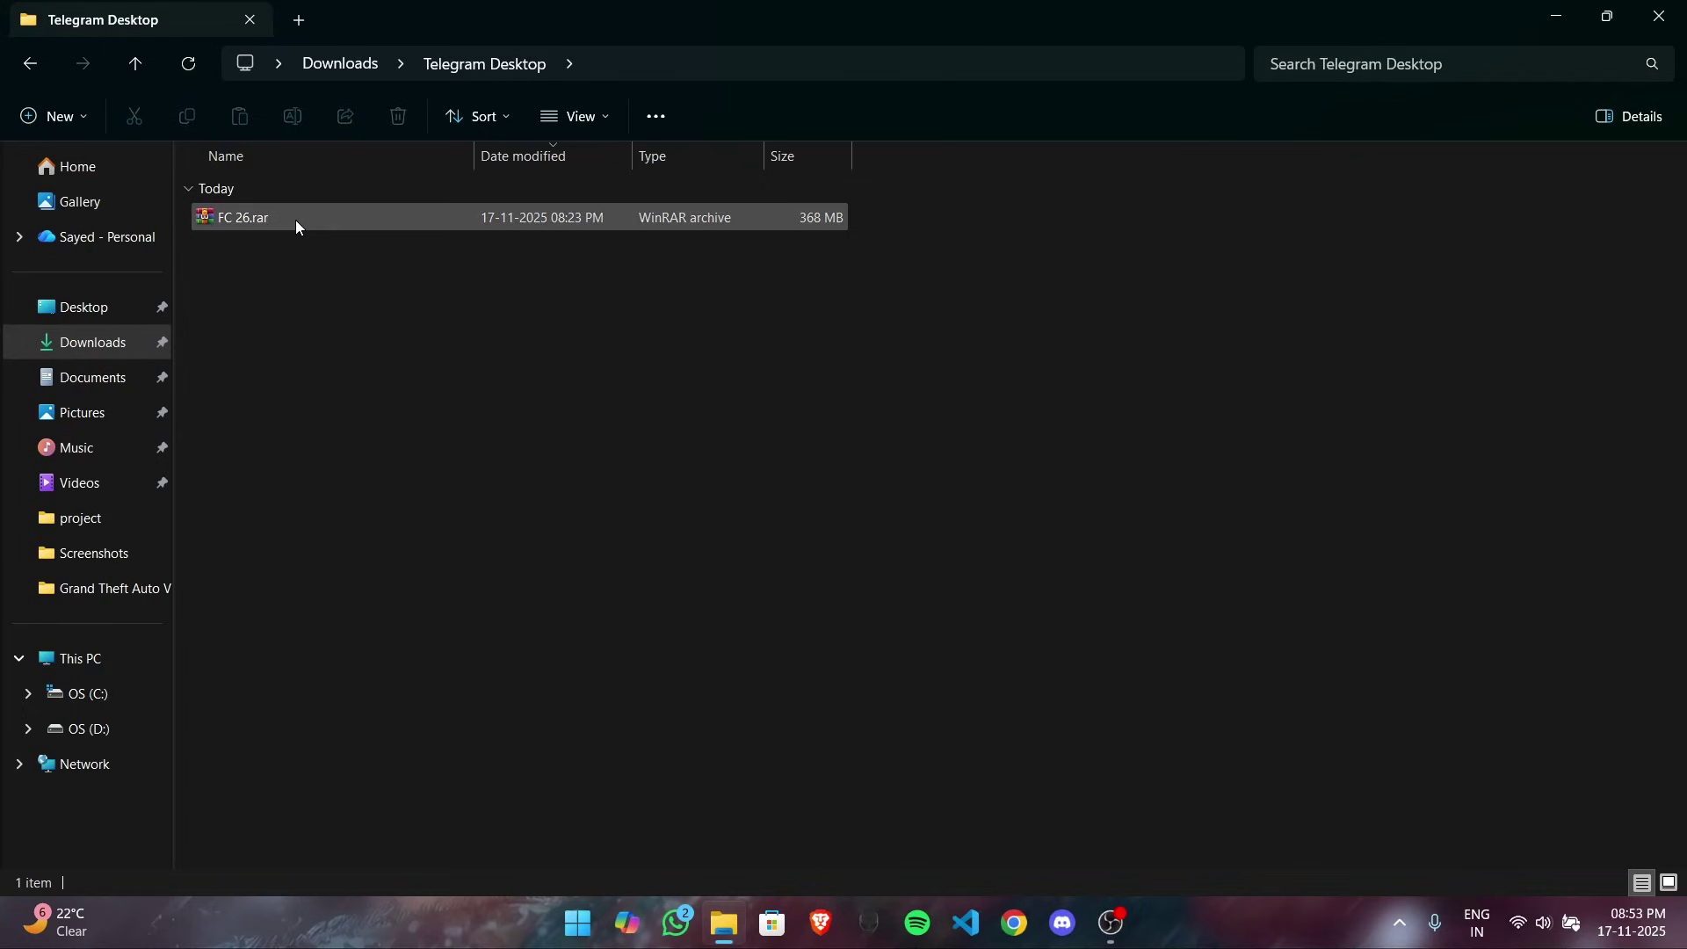
# Extract FC 26.rar to an 'FC 26' folder with WinRAR and open its inner FC 26 subfolder.
pyautogui.click(295, 220)
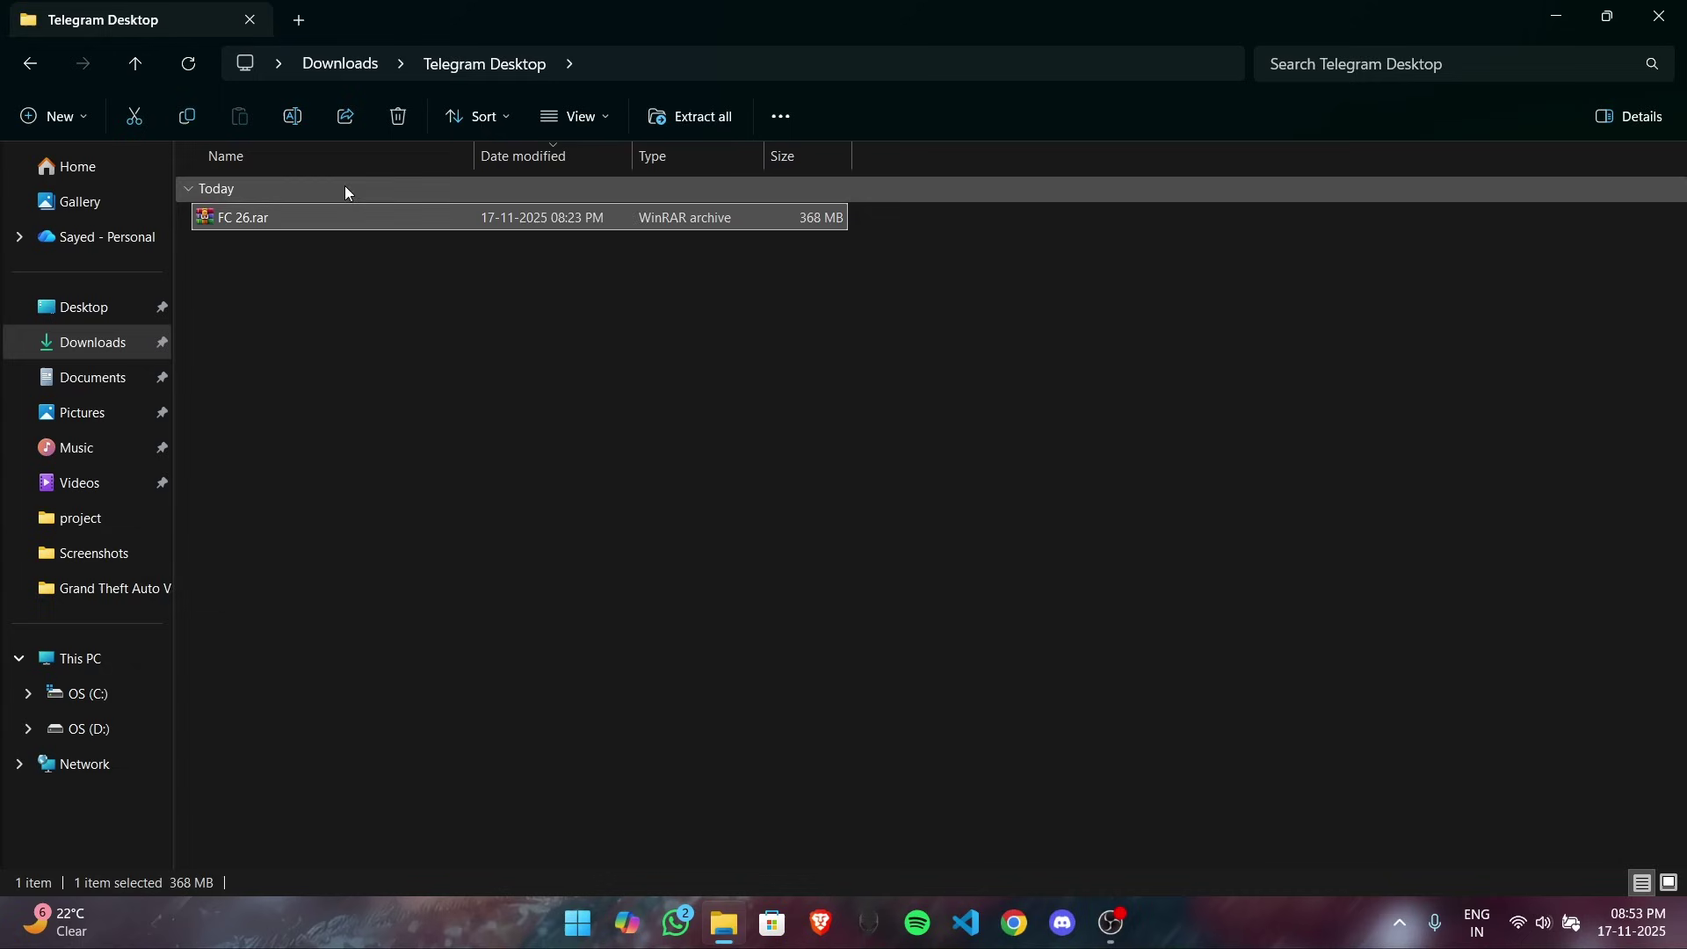
pyautogui.rightClick(413, 227)
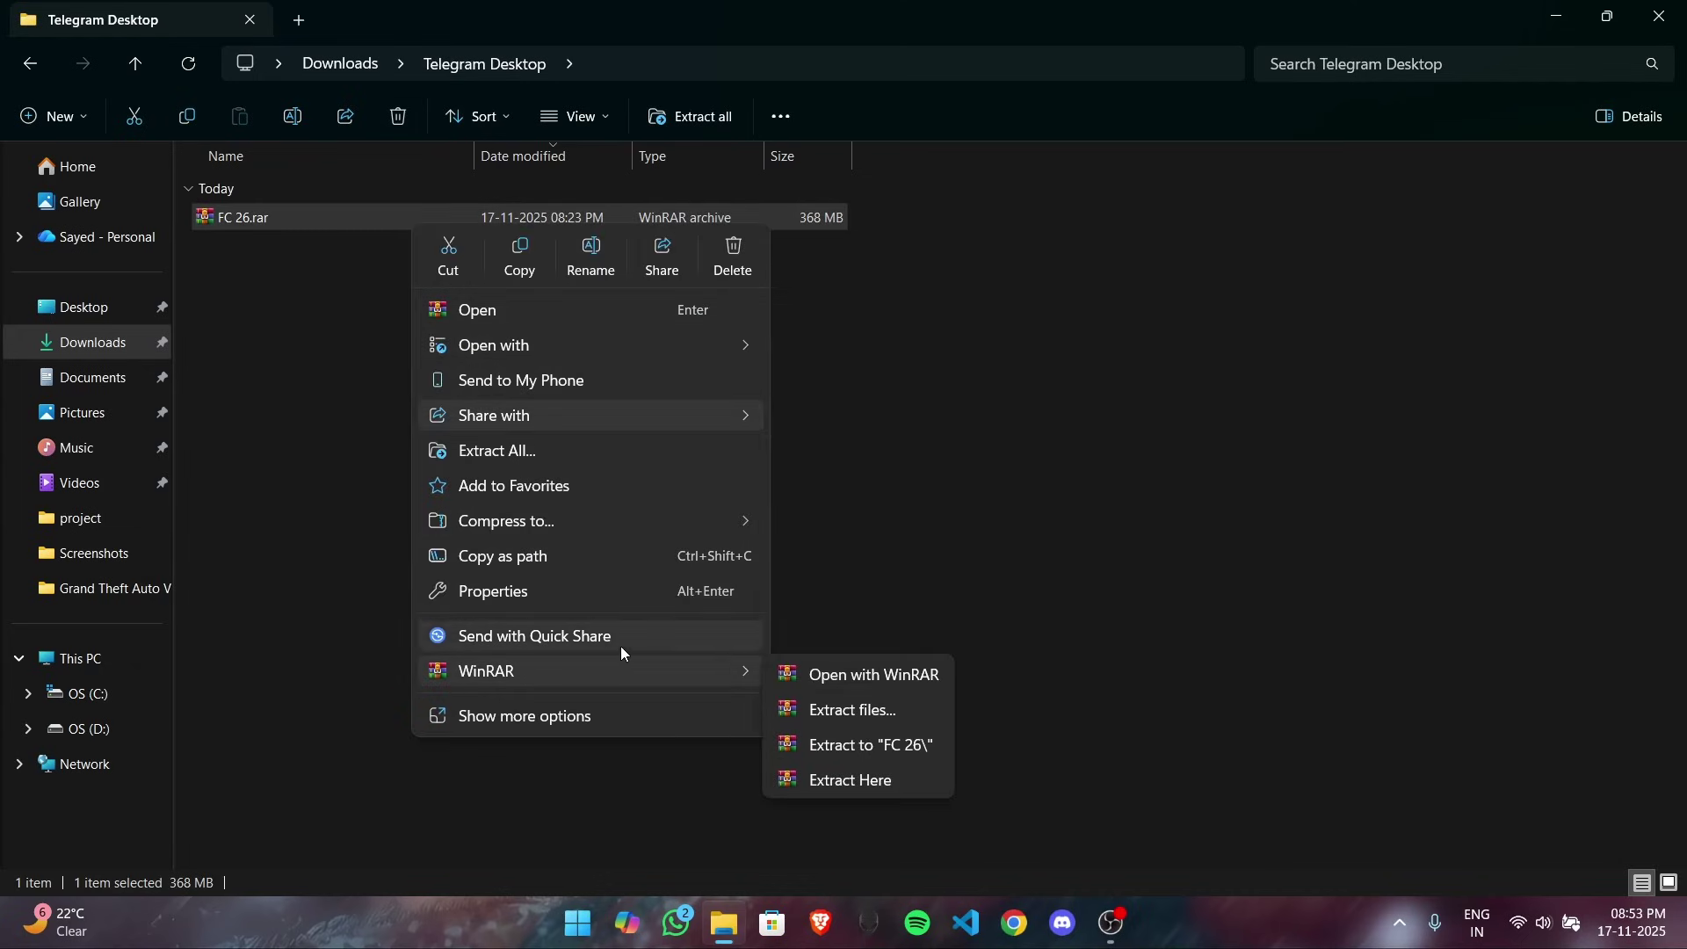
pyautogui.click(849, 740)
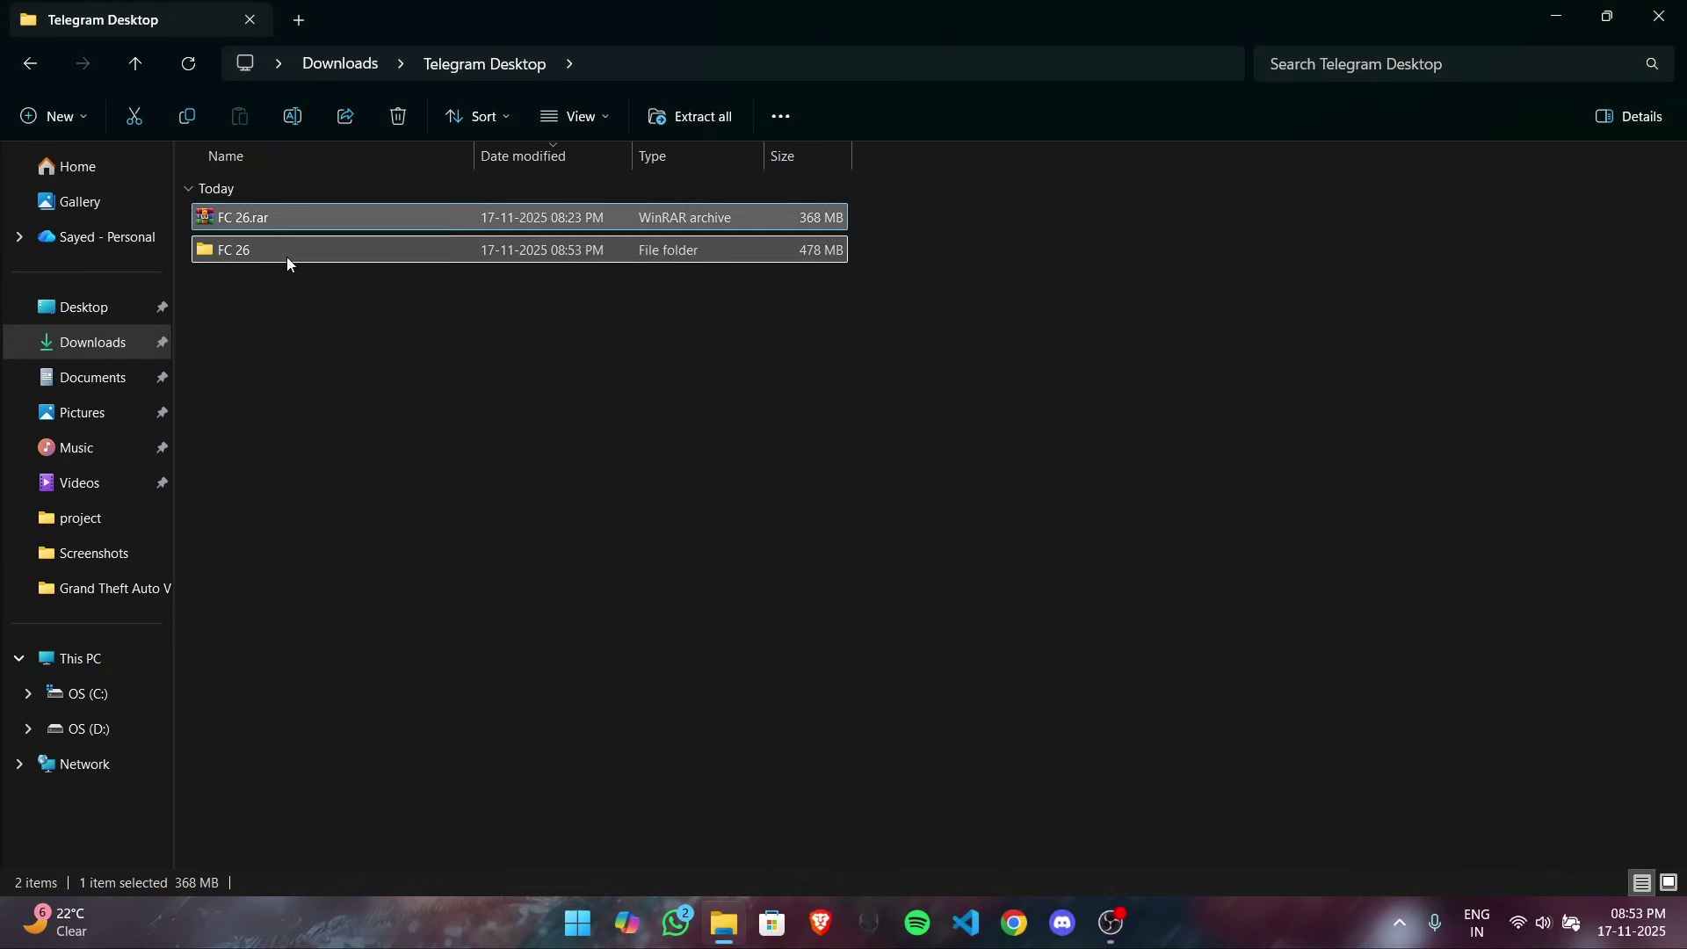
pyautogui.doubleClick(286, 257)
pyautogui.doubleClick(323, 210)
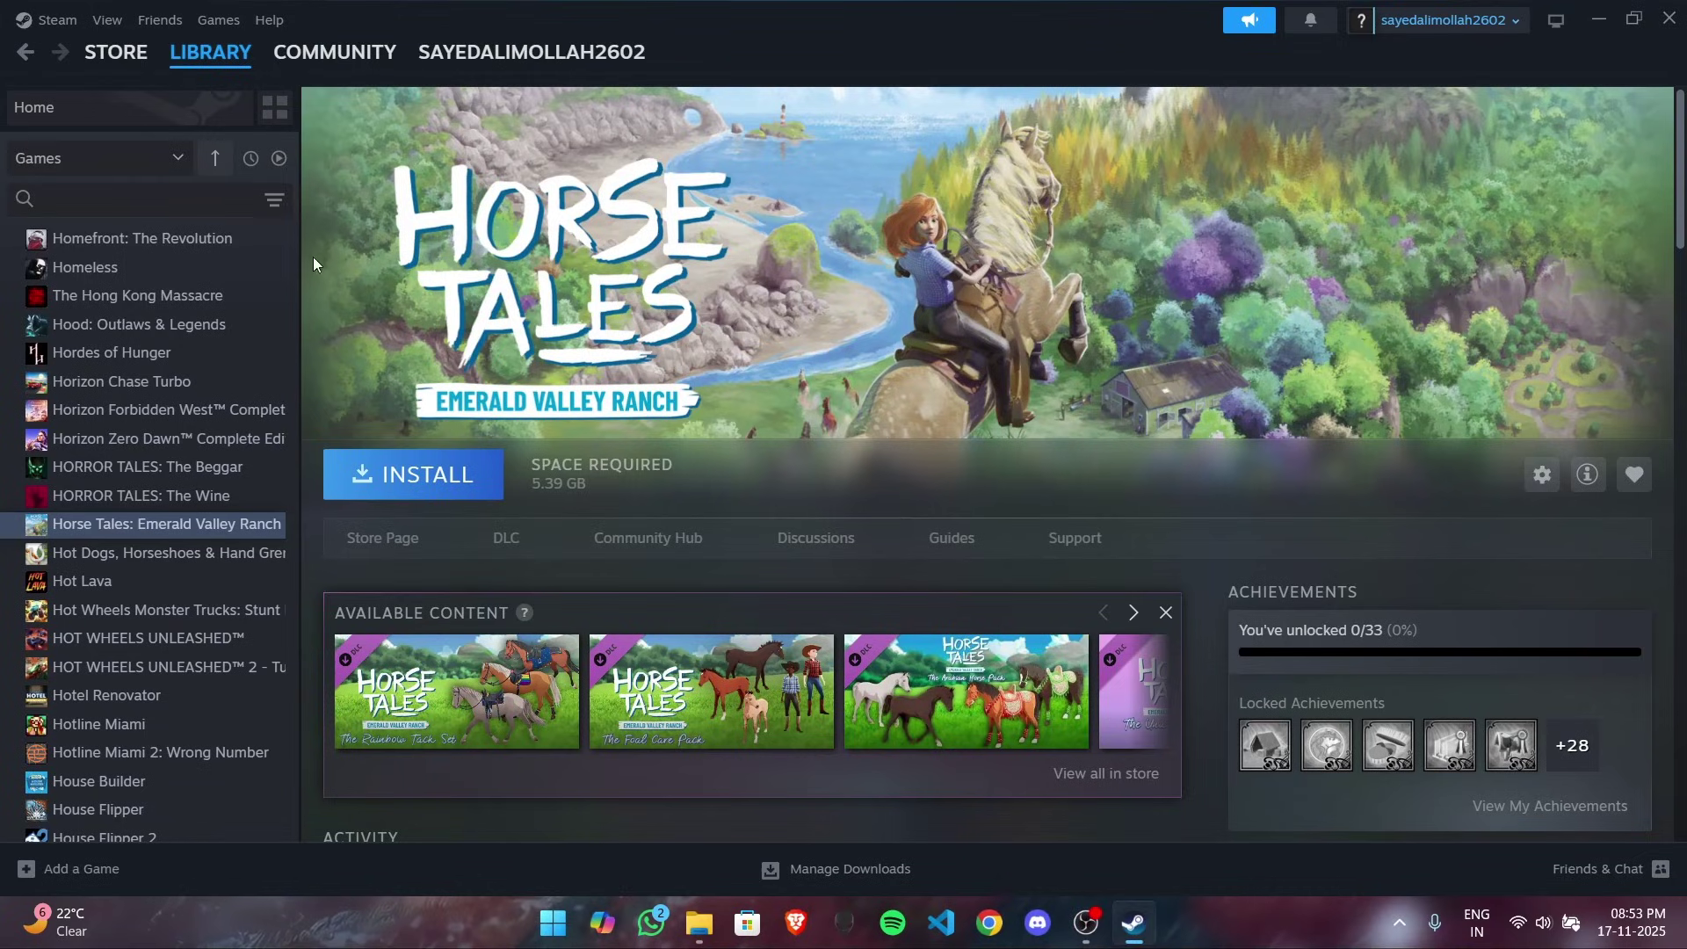
# Browse EA SPORTS FC 26's local files from Steam and drag the six fix files in.
pyautogui.click(171, 203)
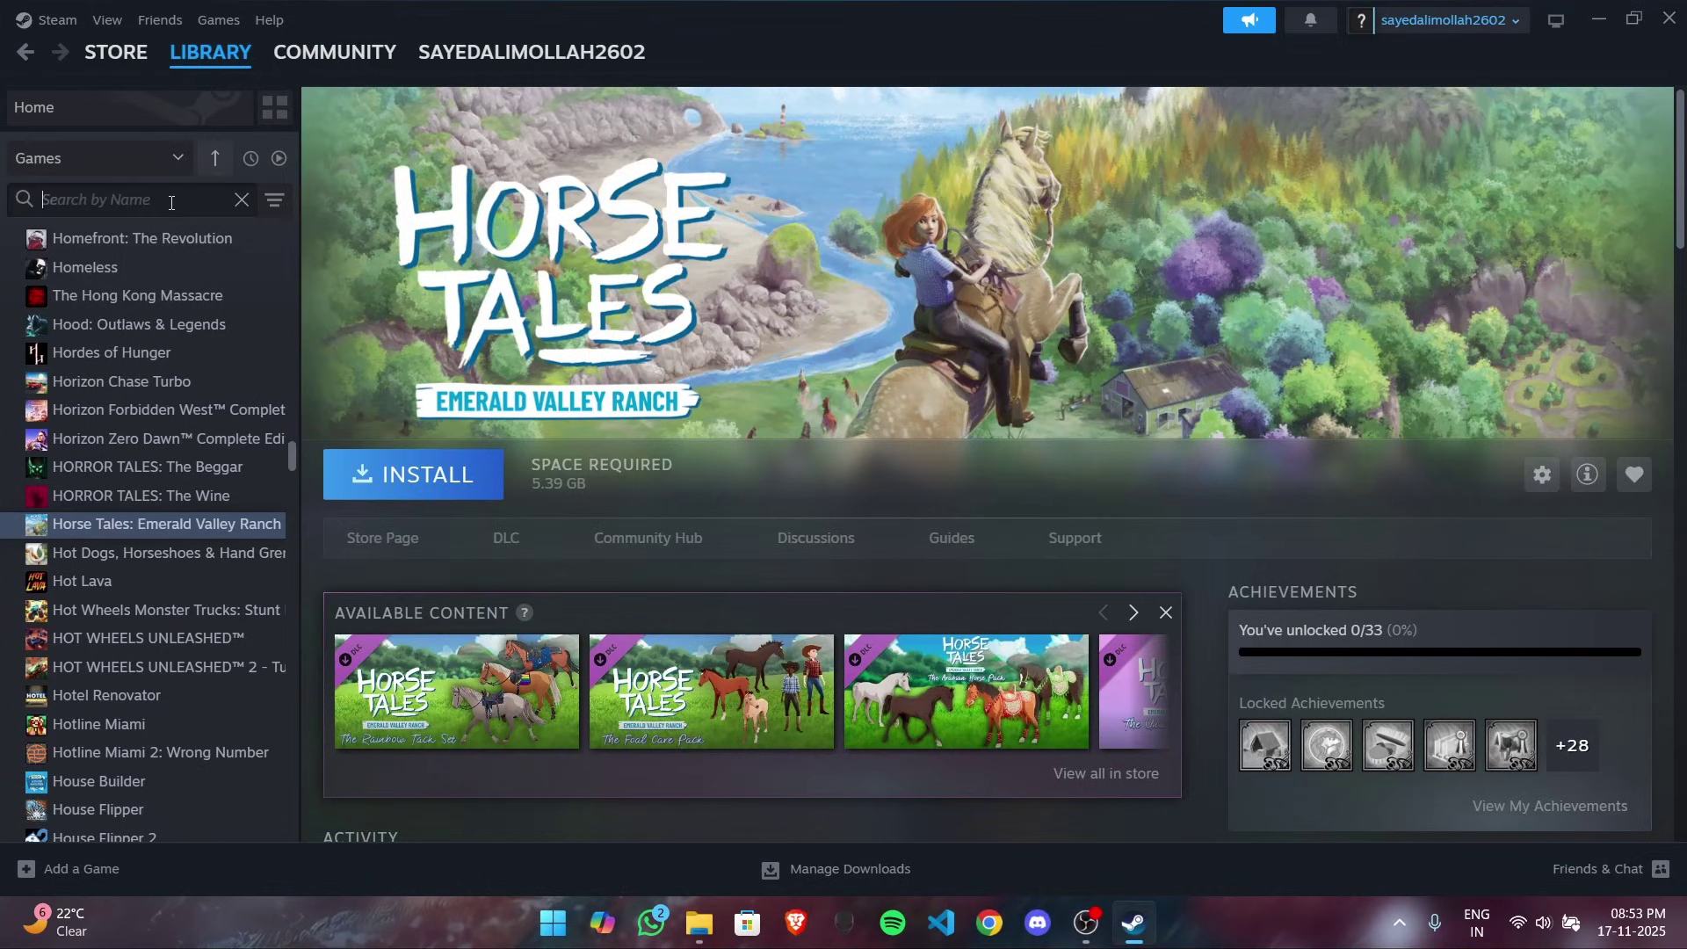
pyautogui.write('fc')
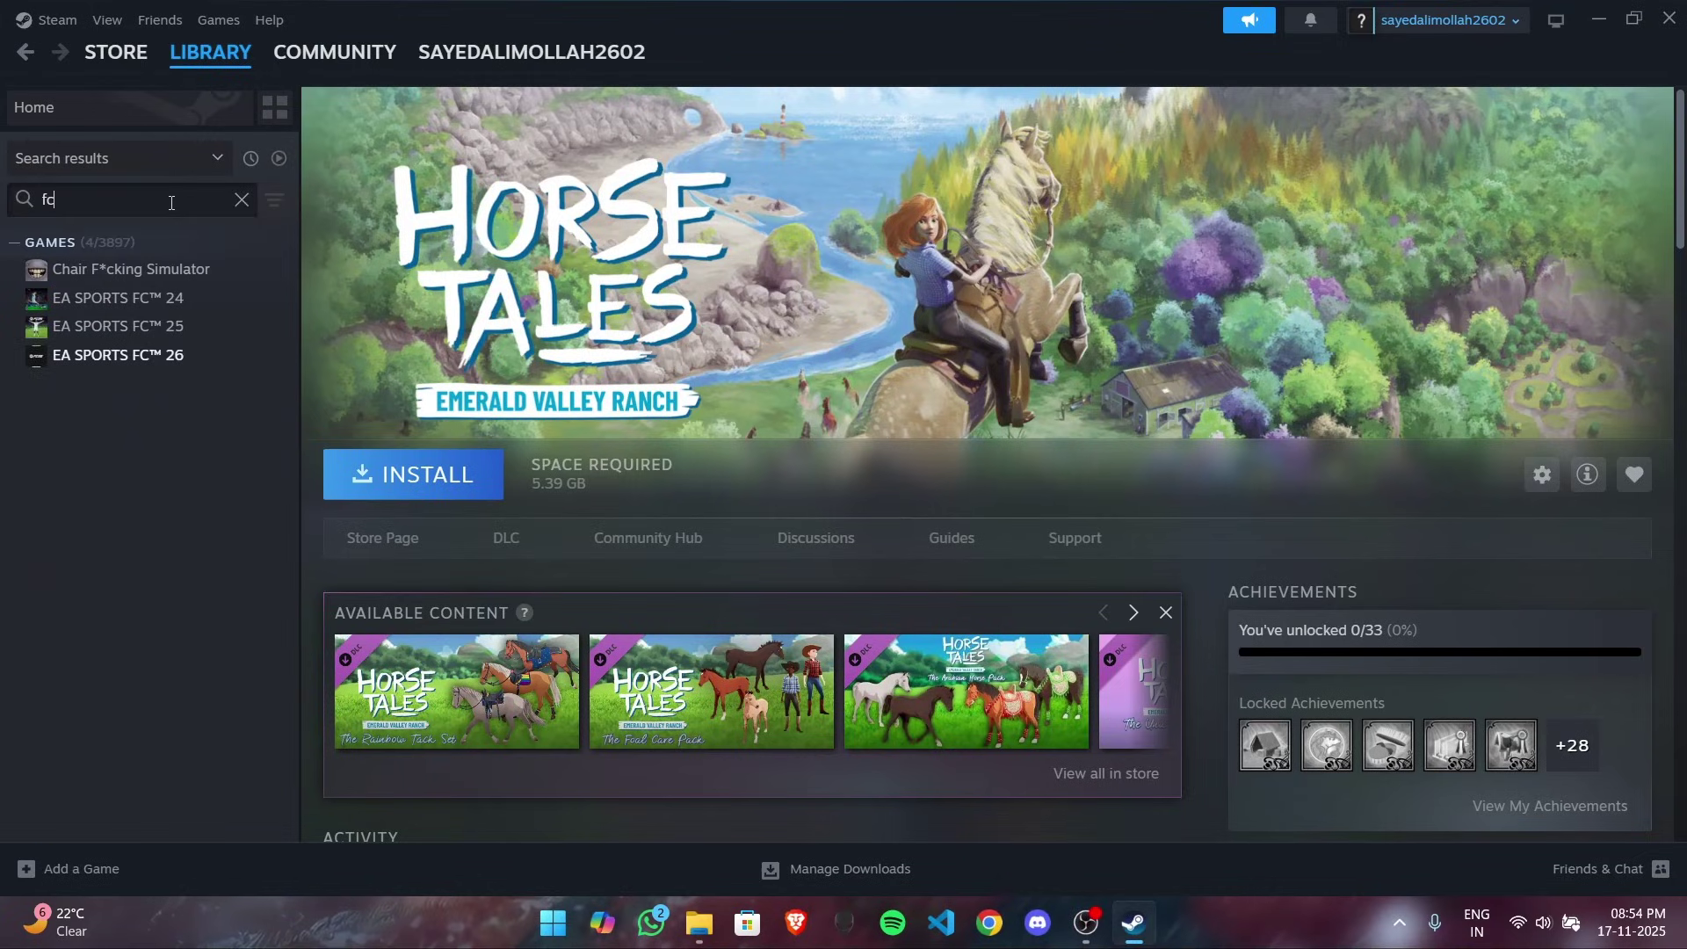
pyautogui.click(219, 360)
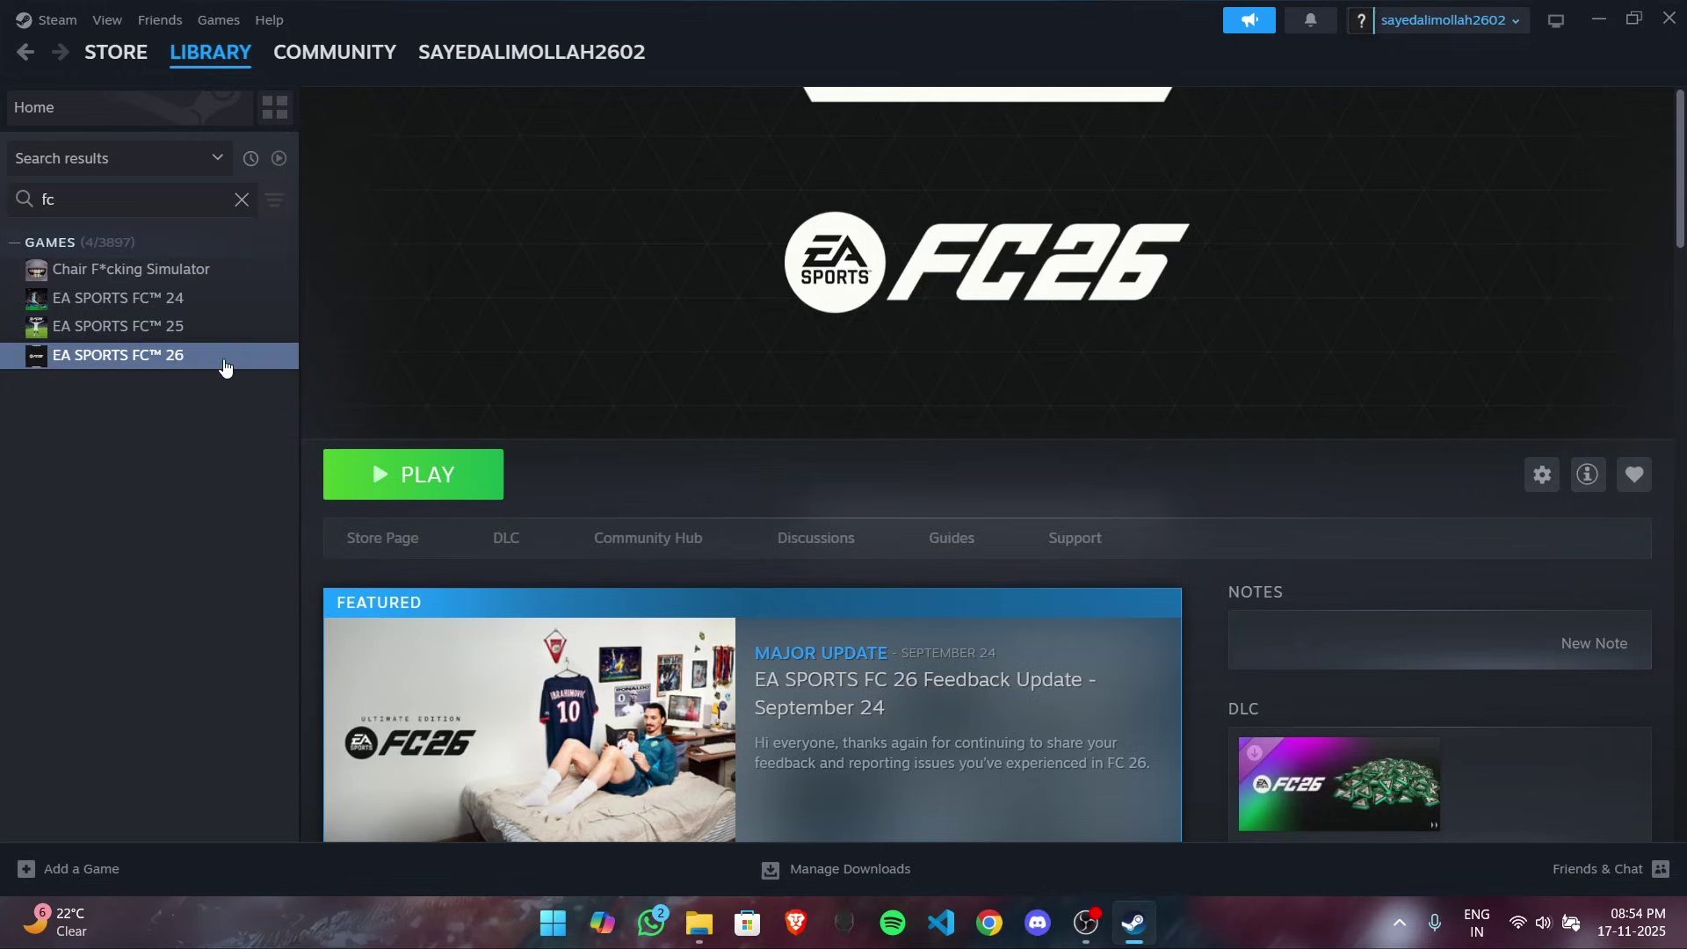
pyautogui.click(1538, 479)
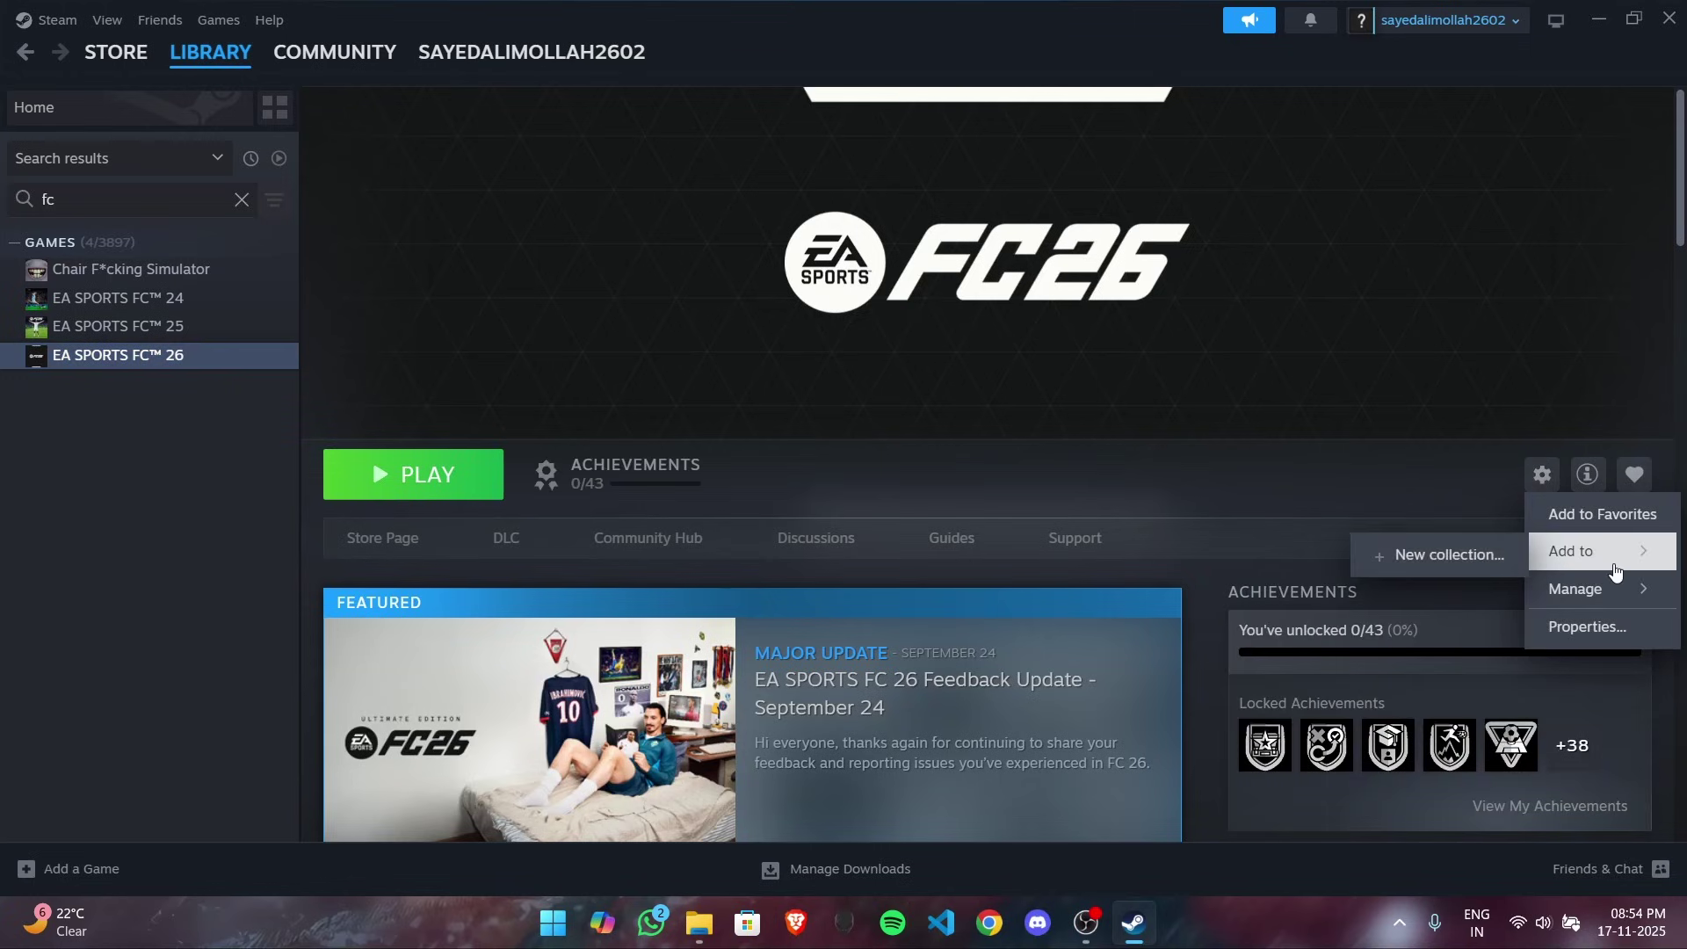
pyautogui.moveTo(1611, 594)
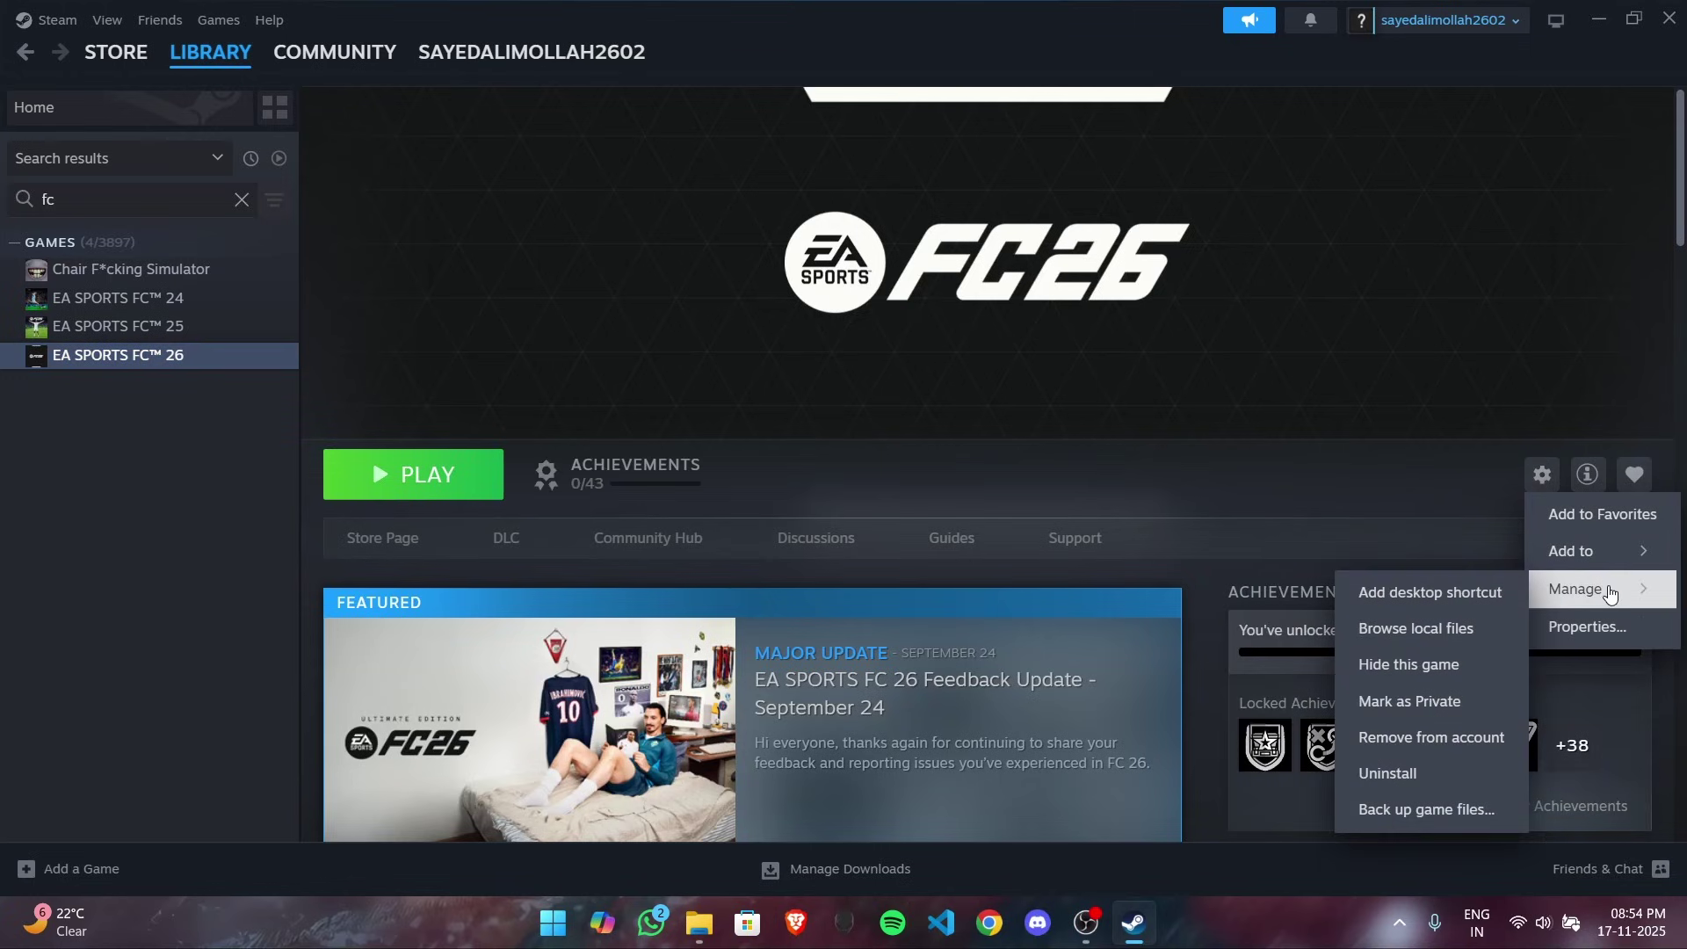
pyautogui.click(1419, 629)
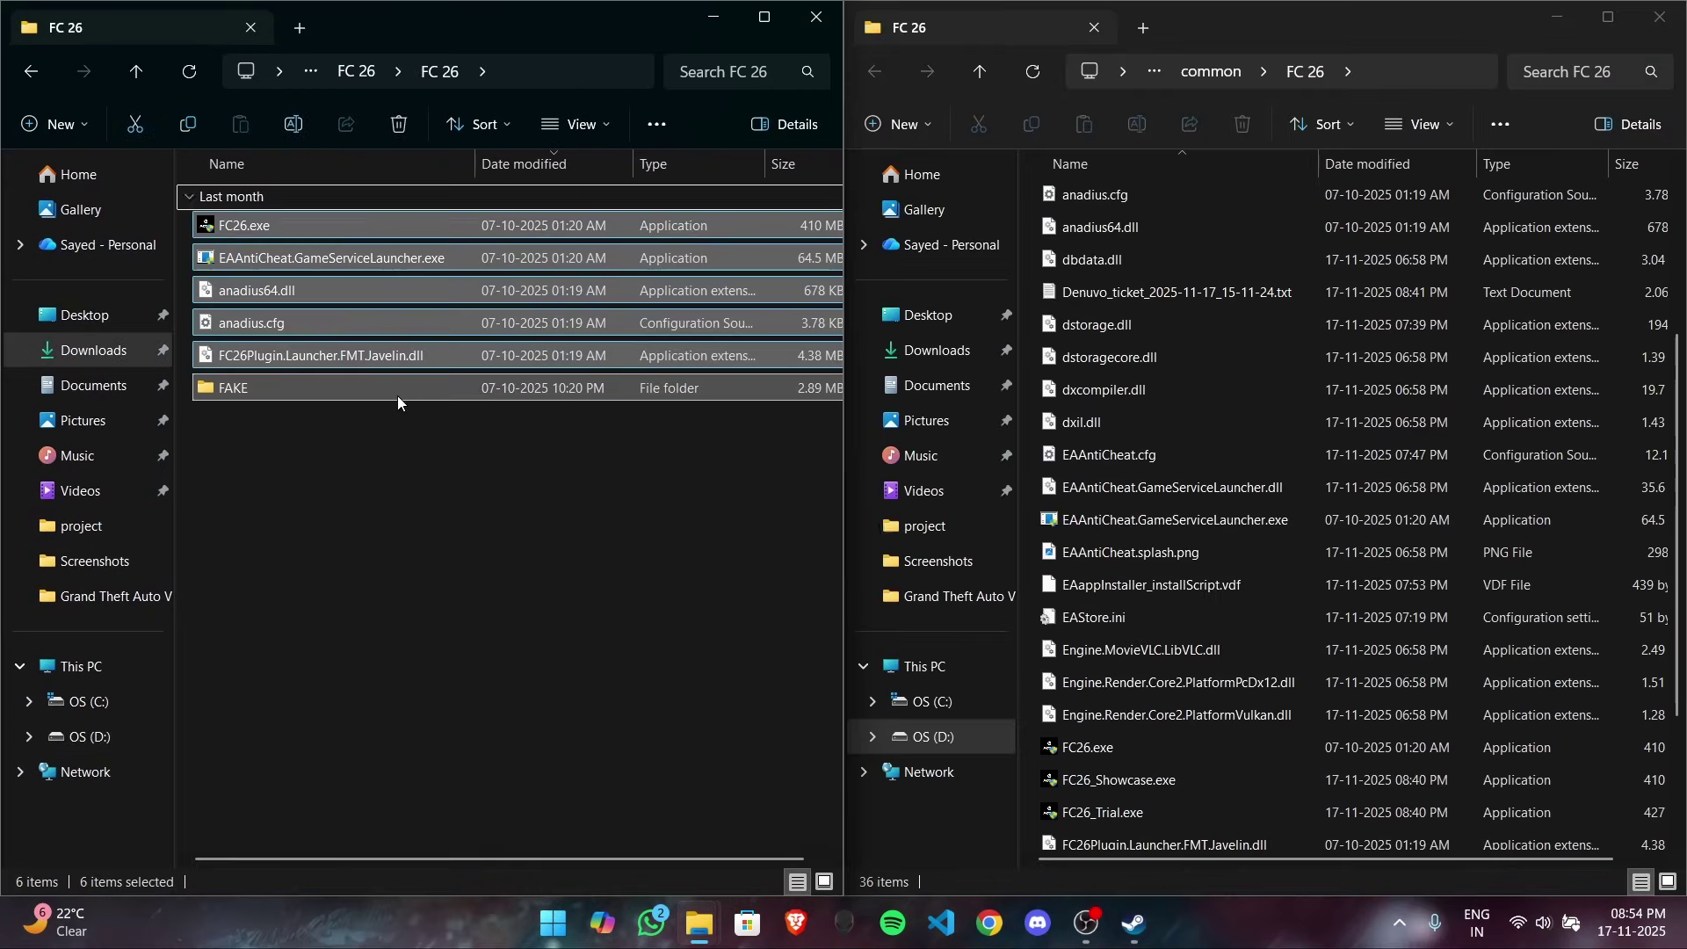
pyautogui.moveTo(397, 396)
pyautogui.mouseDown()
pyautogui.moveTo(880, 401)
pyautogui.moveTo(1223, 342)
pyautogui.moveTo(1218, 357)
pyautogui.mouseUp()
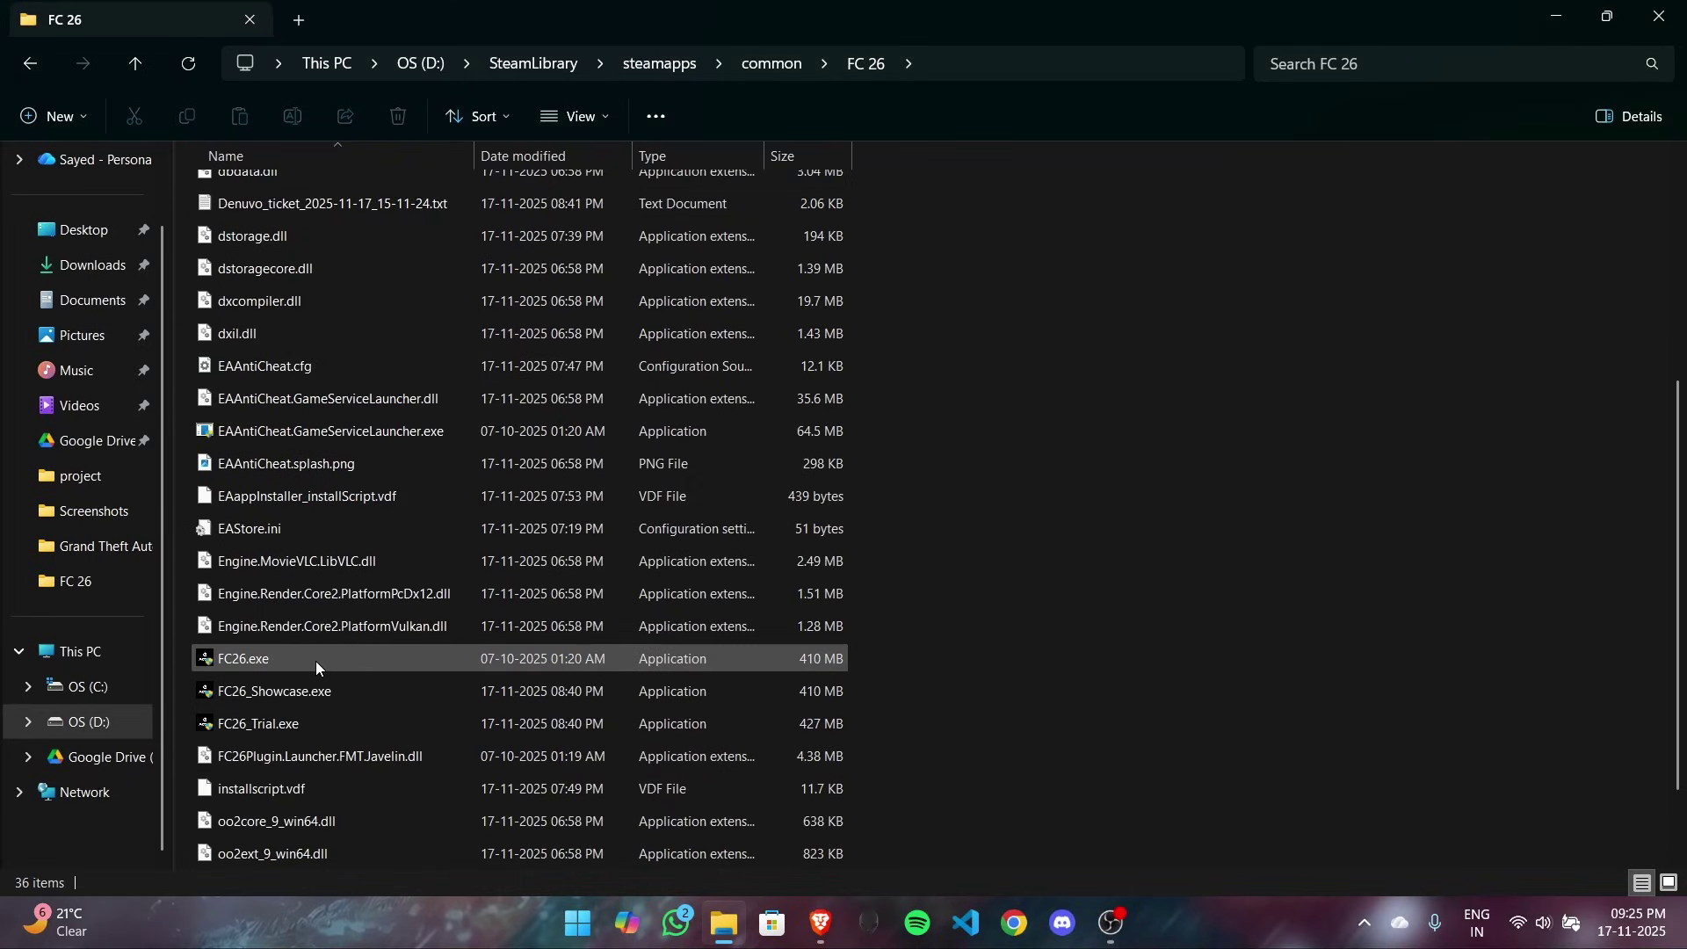
# Replace the six same-named files in the game folder with the fix versions.
pyautogui.click(309, 662)
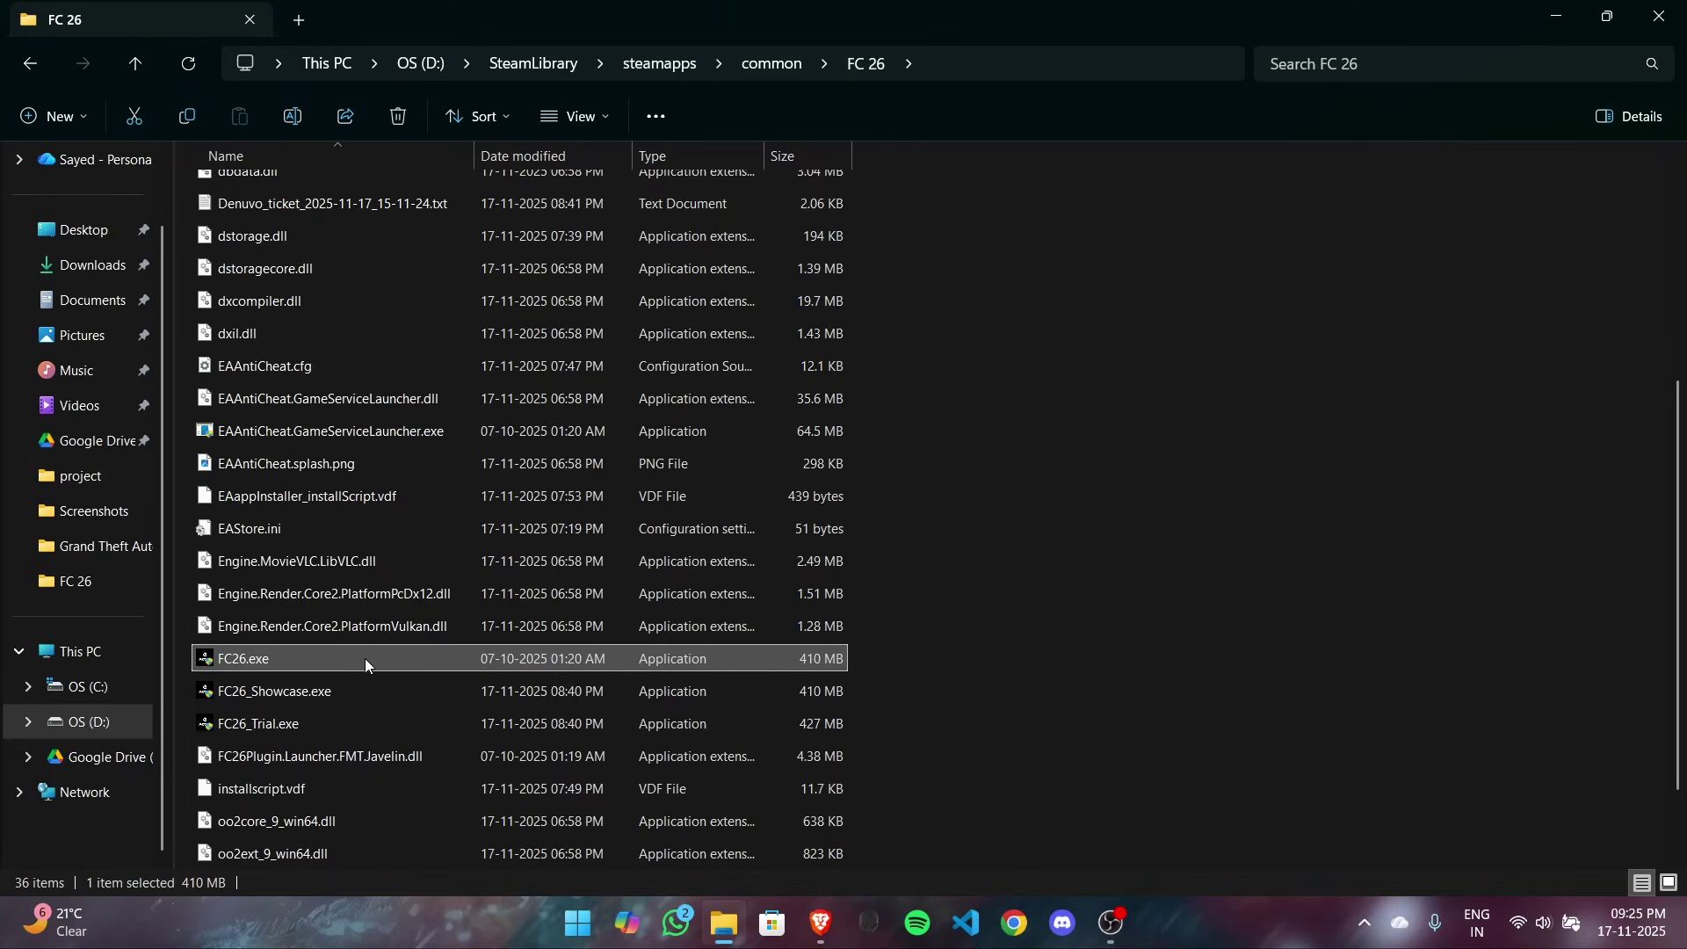
# Find the Denuvo_ticket text file in the game folder and open it in Notepad.
pyautogui.click(237, 662)
pyautogui.press('Escape')
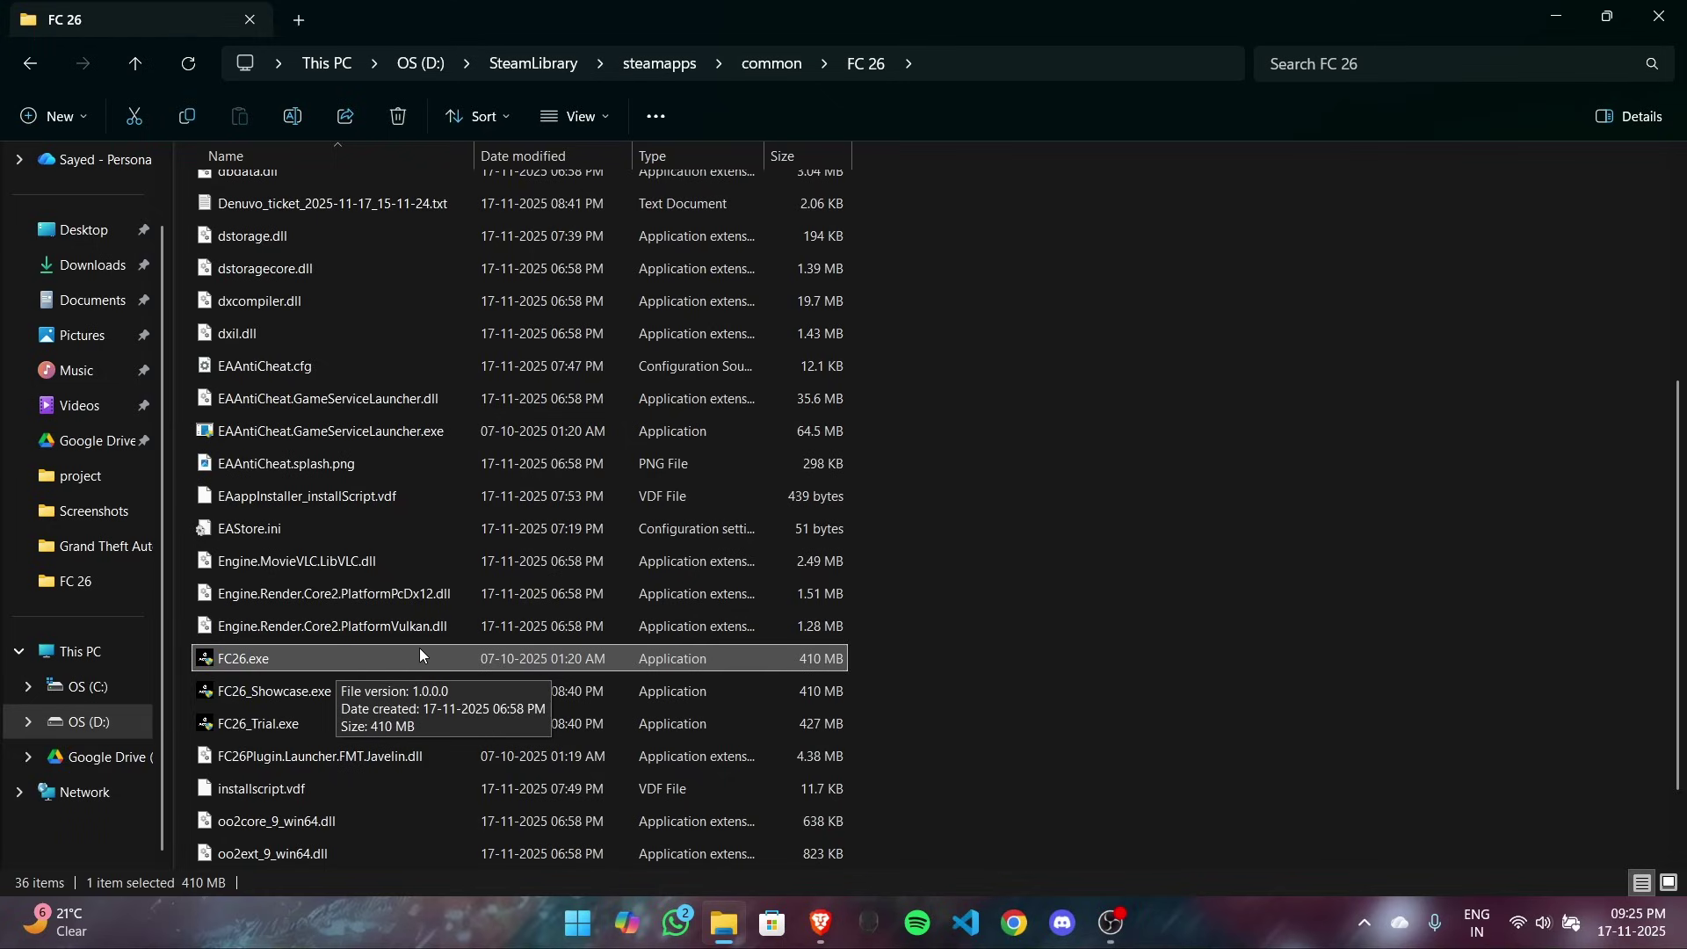
pyautogui.scroll(4, 383, 671)
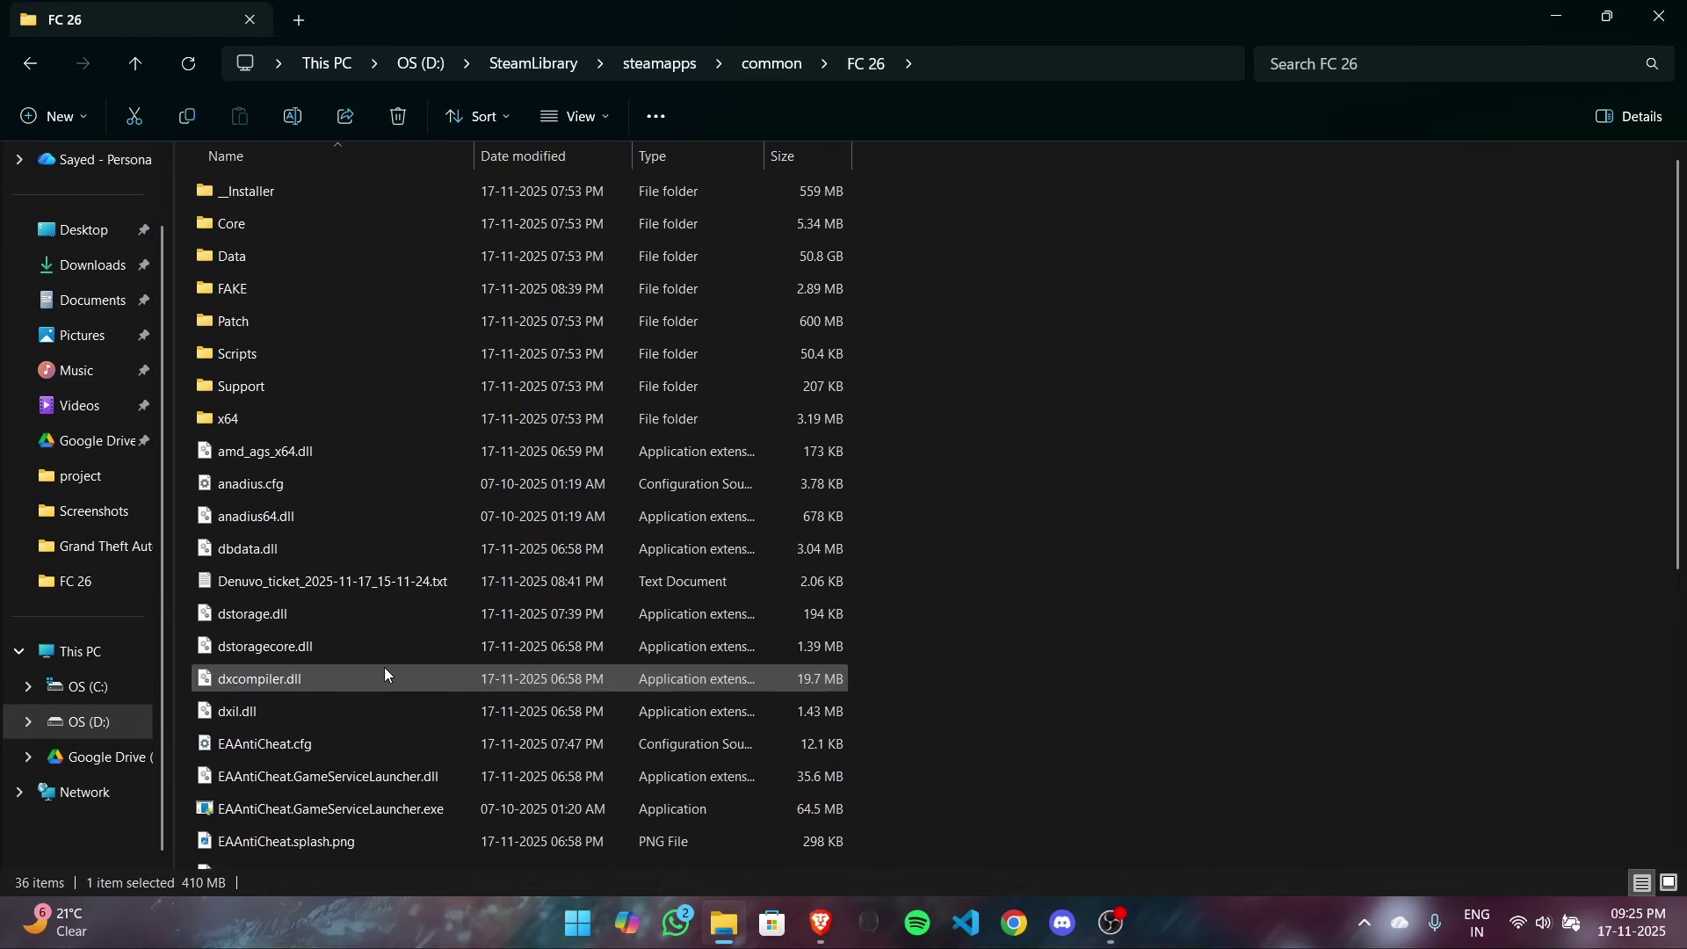
pyautogui.click(310, 582)
pyautogui.click(314, 580)
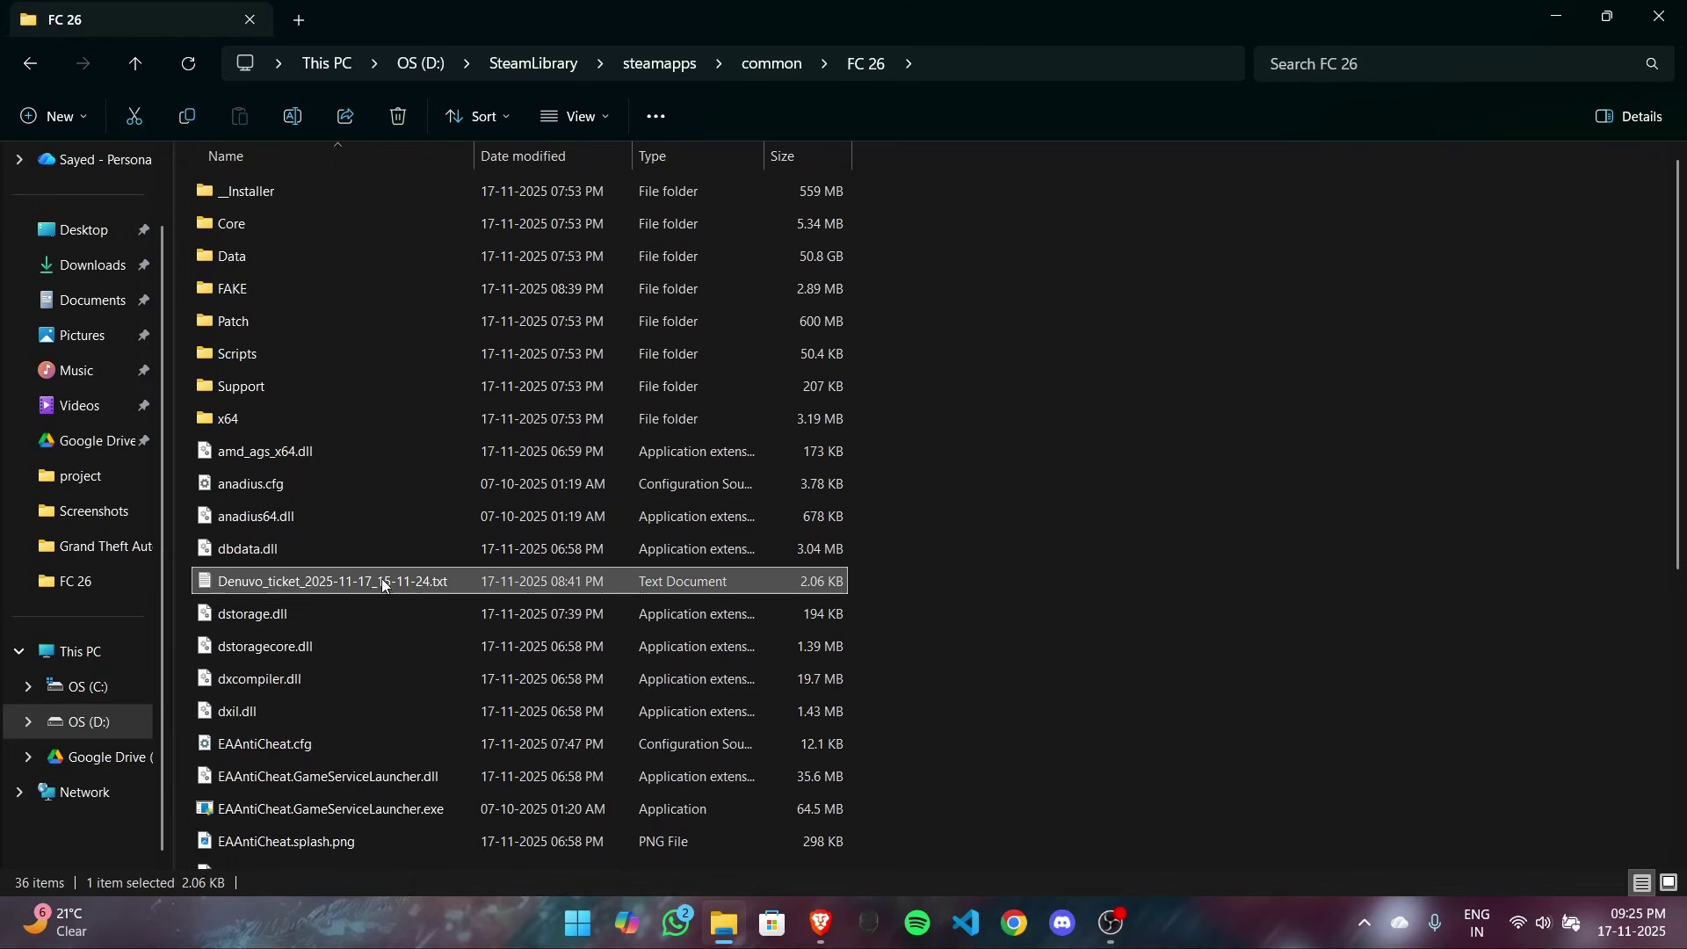
pyautogui.click(465, 588)
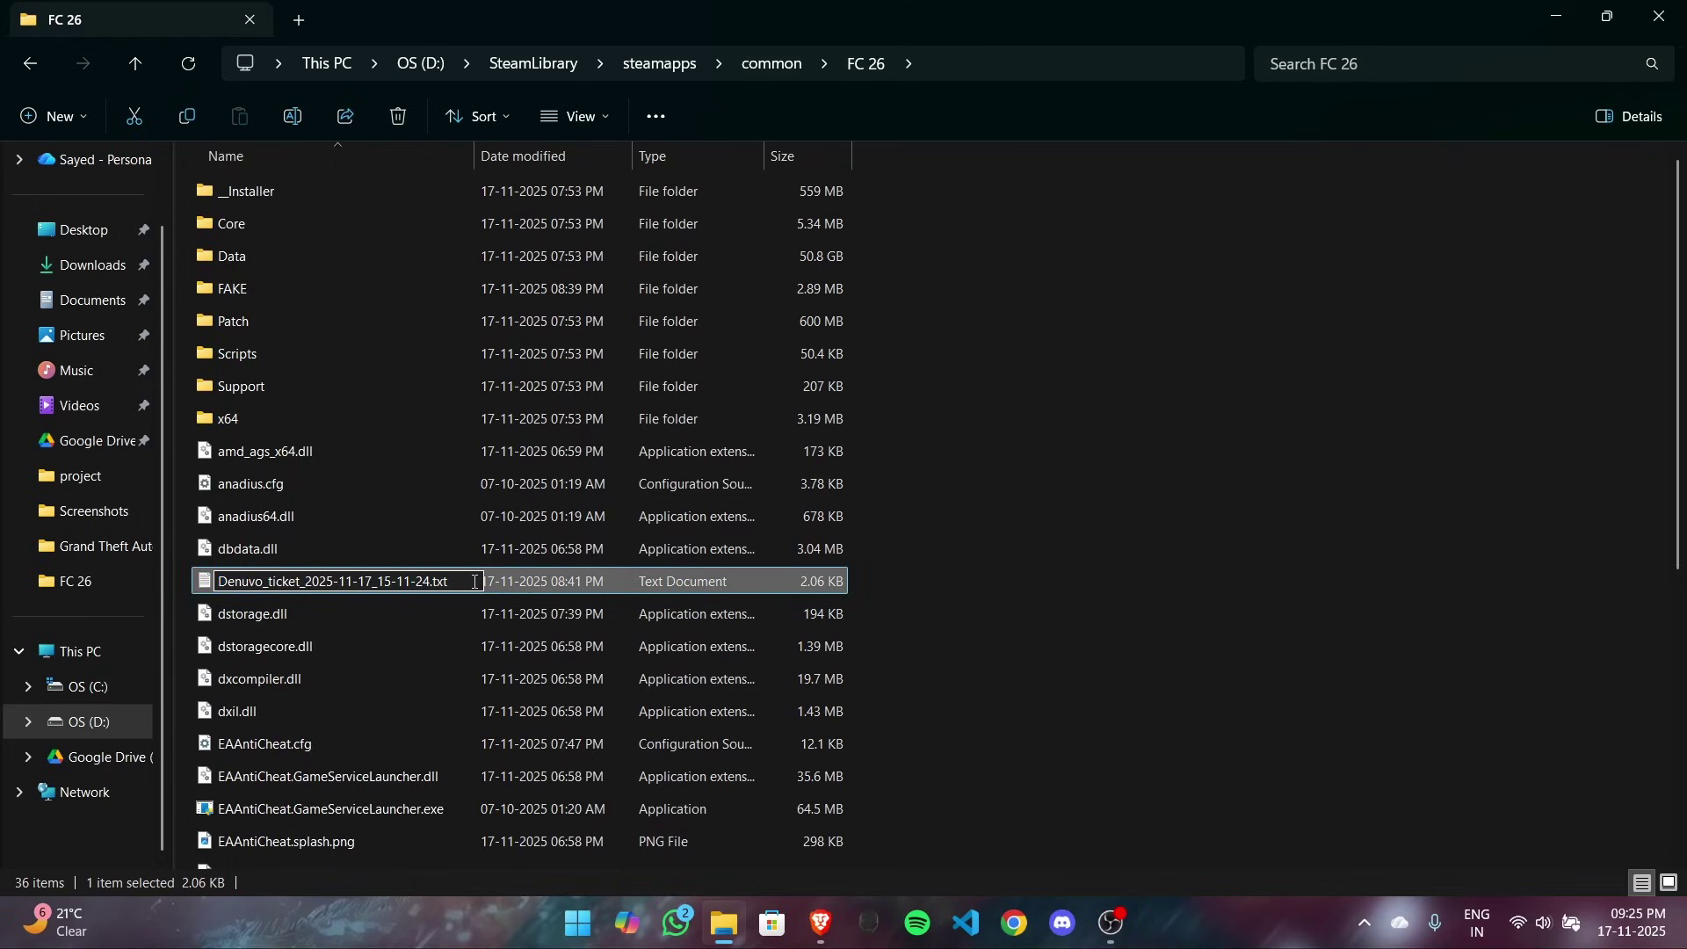
pyautogui.click(608, 580)
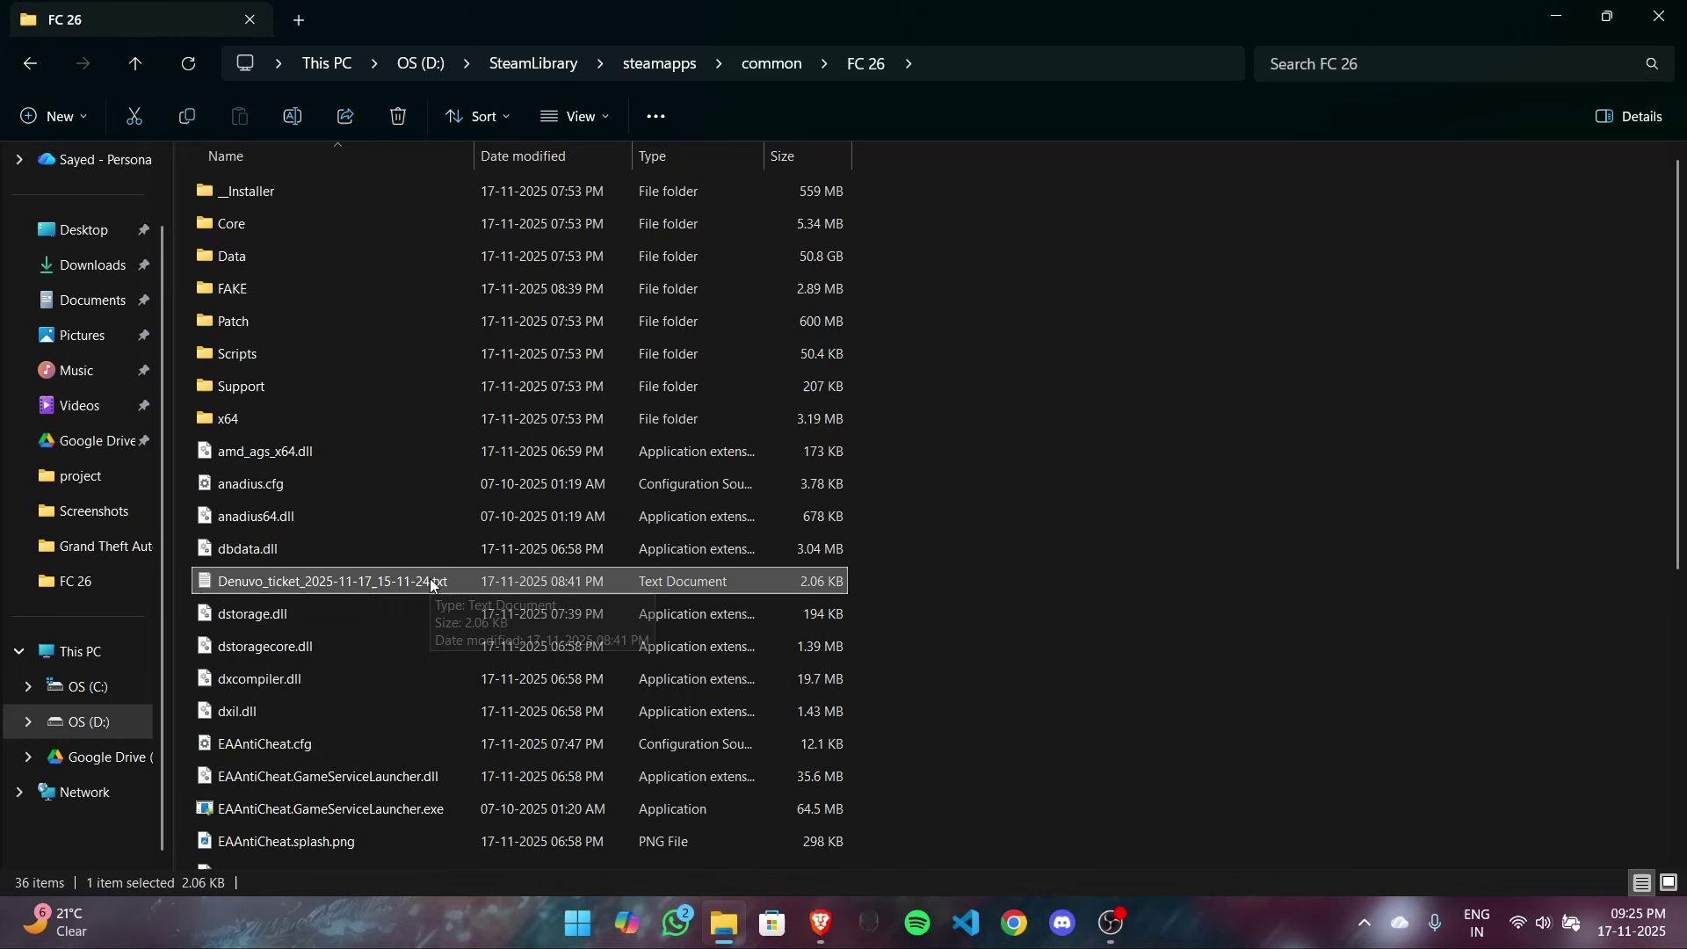
pyautogui.doubleClick(431, 583)
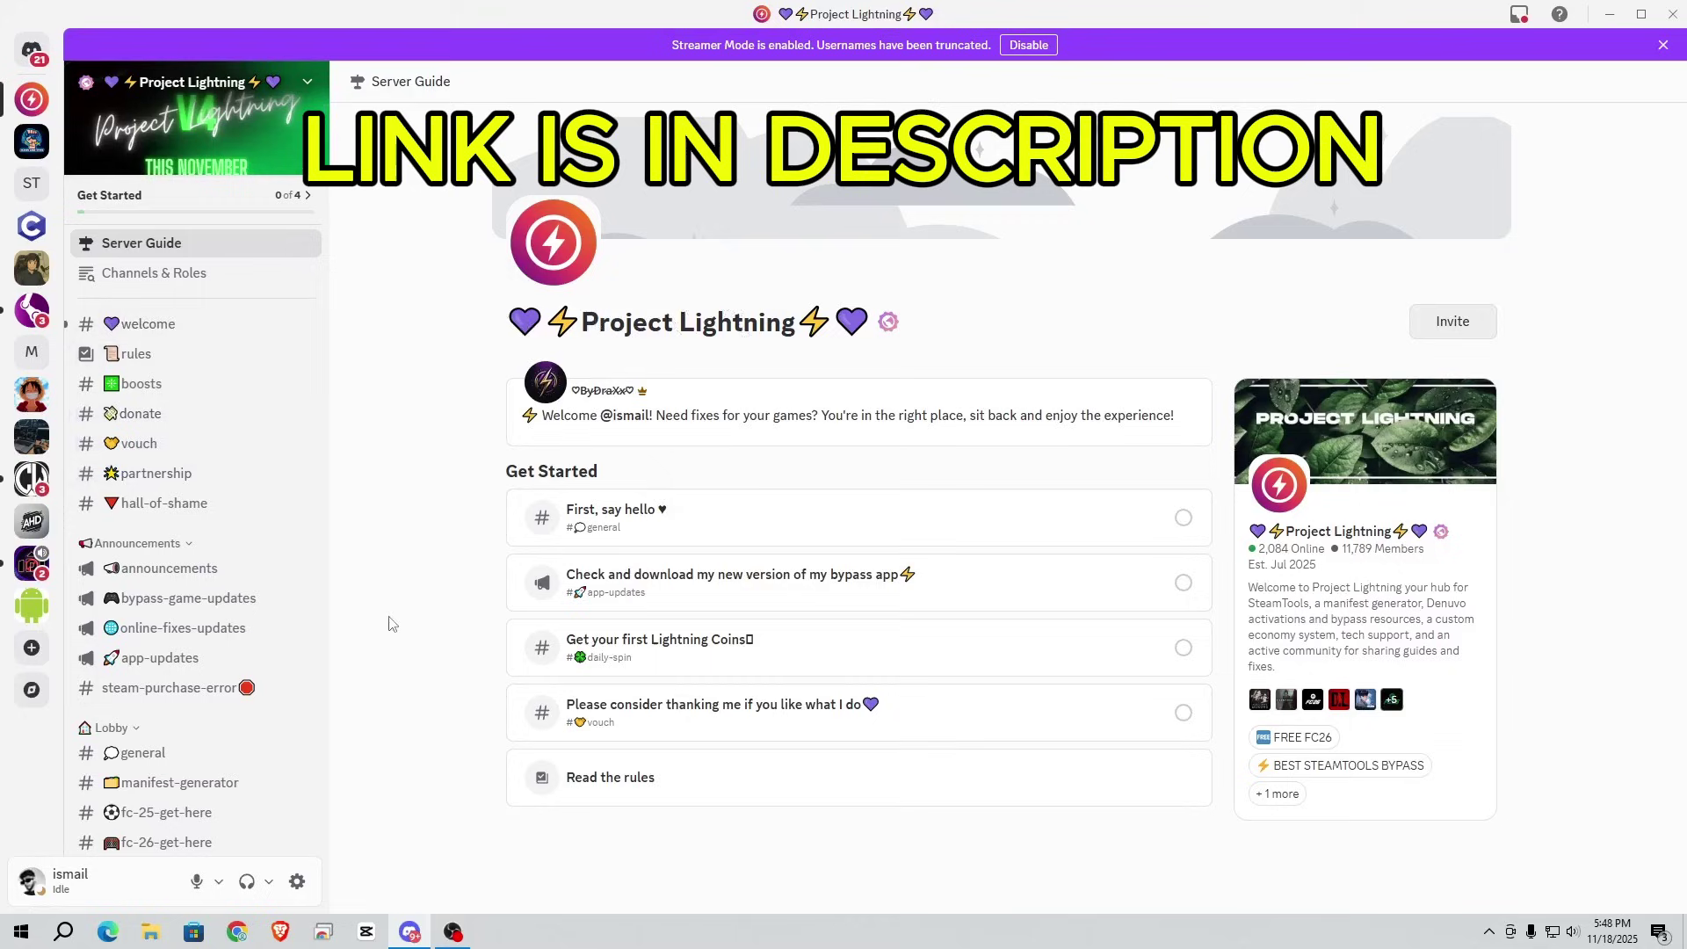
# In #request-fc26-token, press Request FC 26 Token to open a token ticket.
pyautogui.scroll(-3, 290, 446)
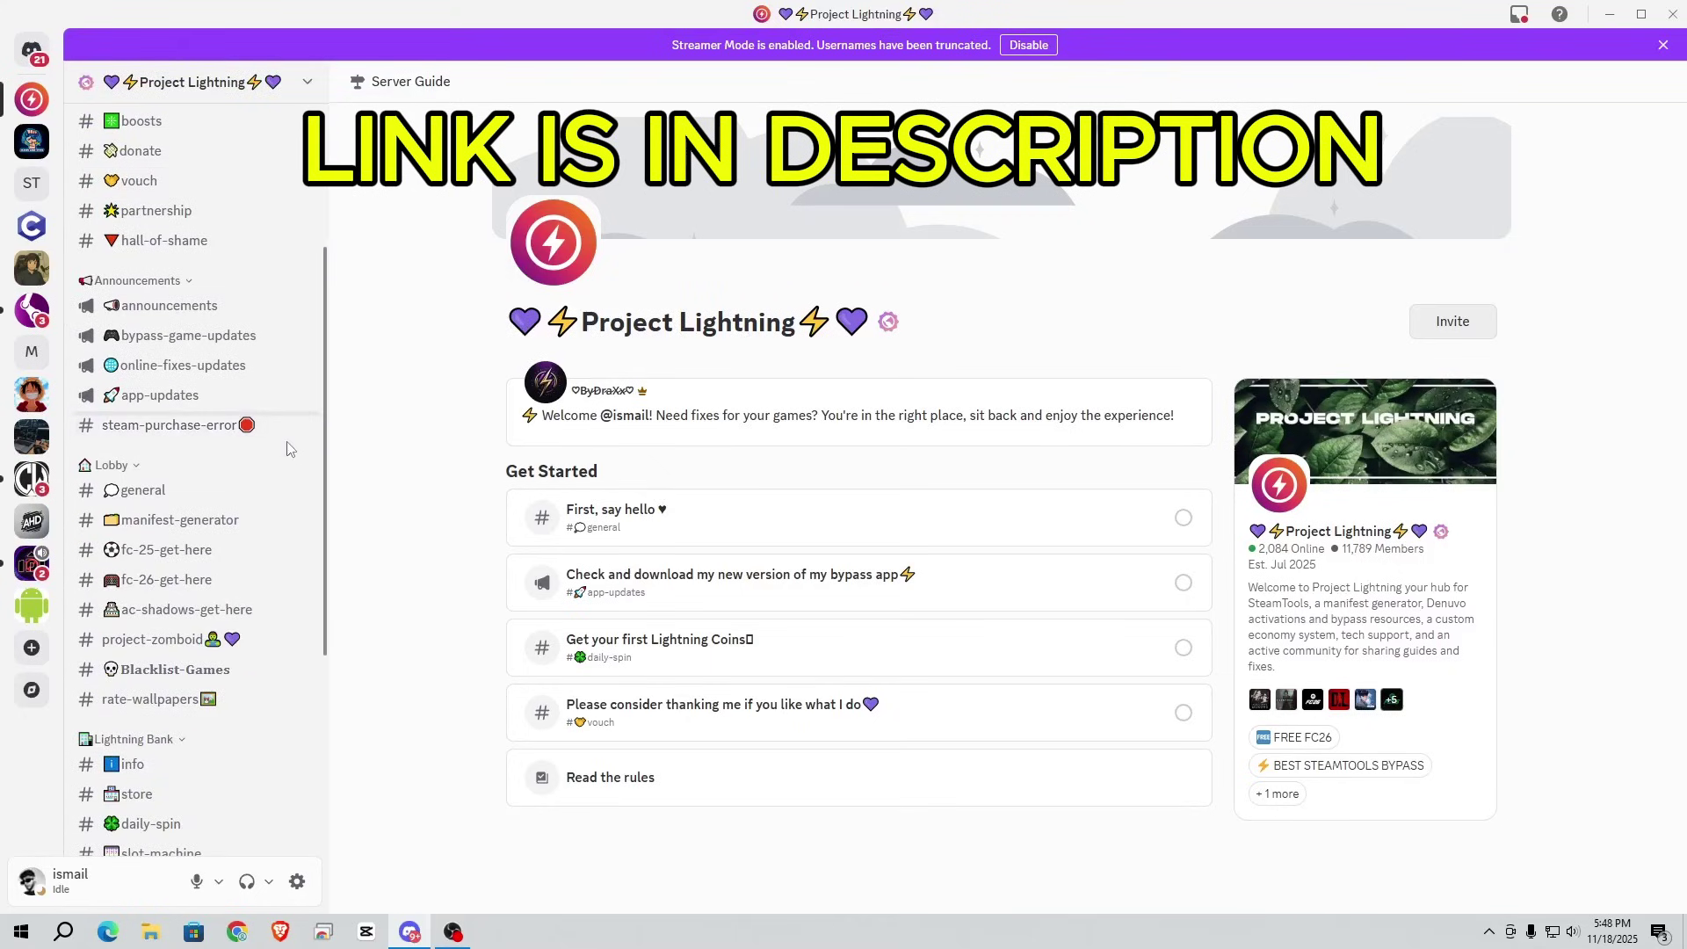
pyautogui.scroll(-4, 287, 445)
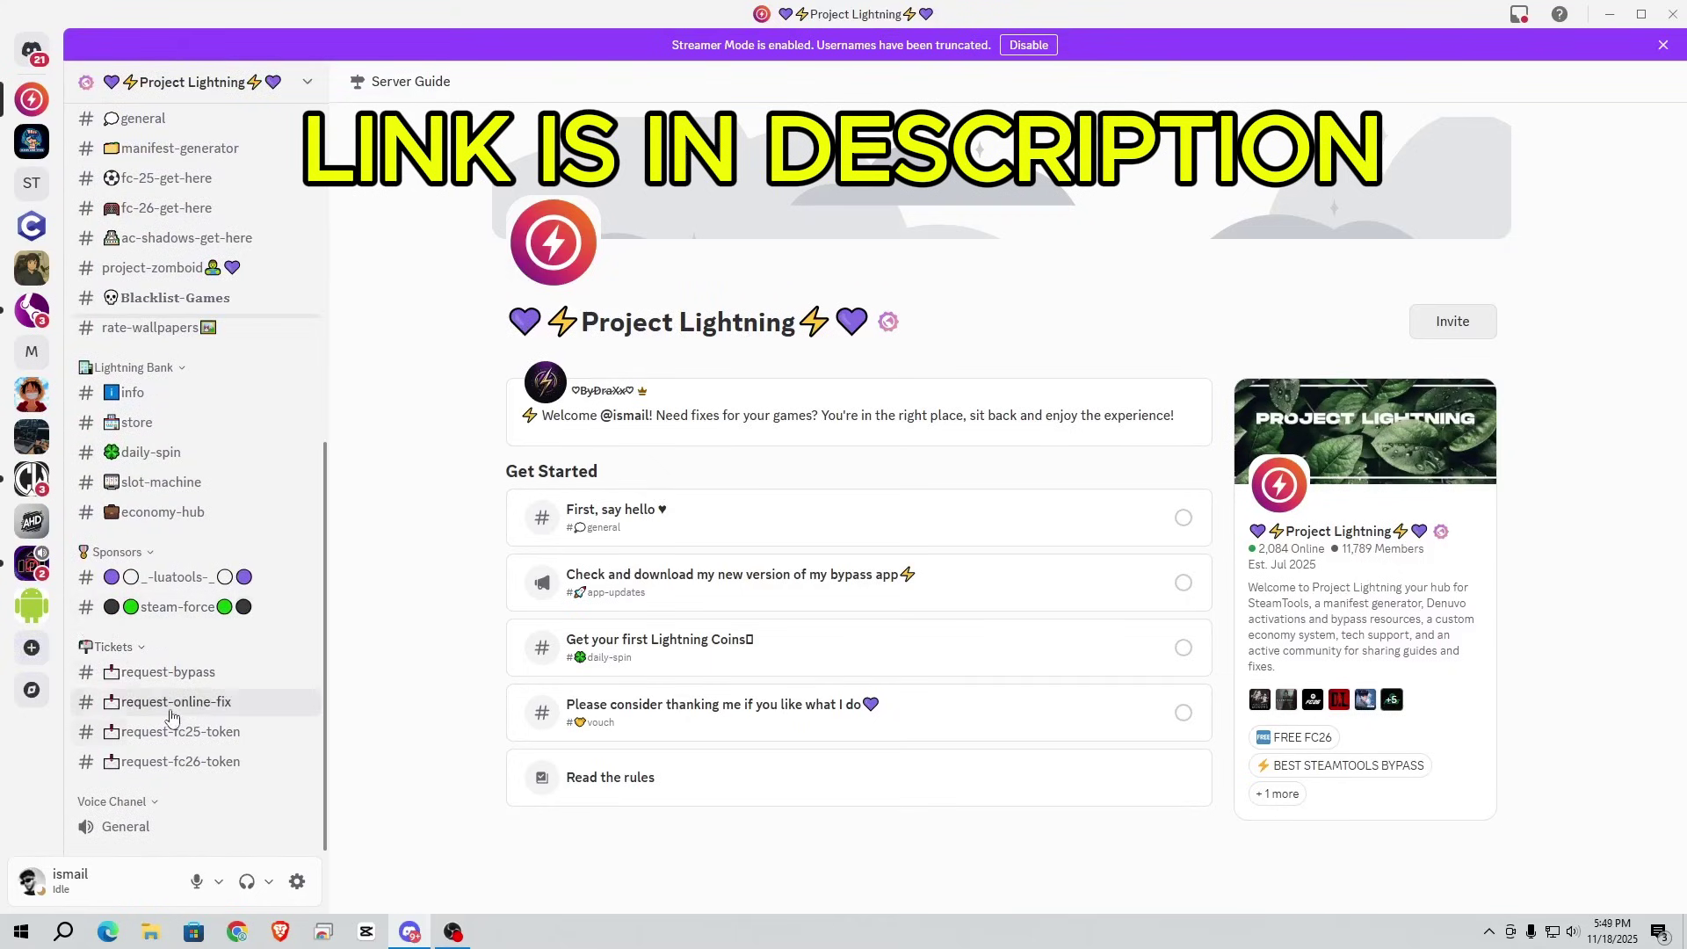
pyautogui.click(233, 769)
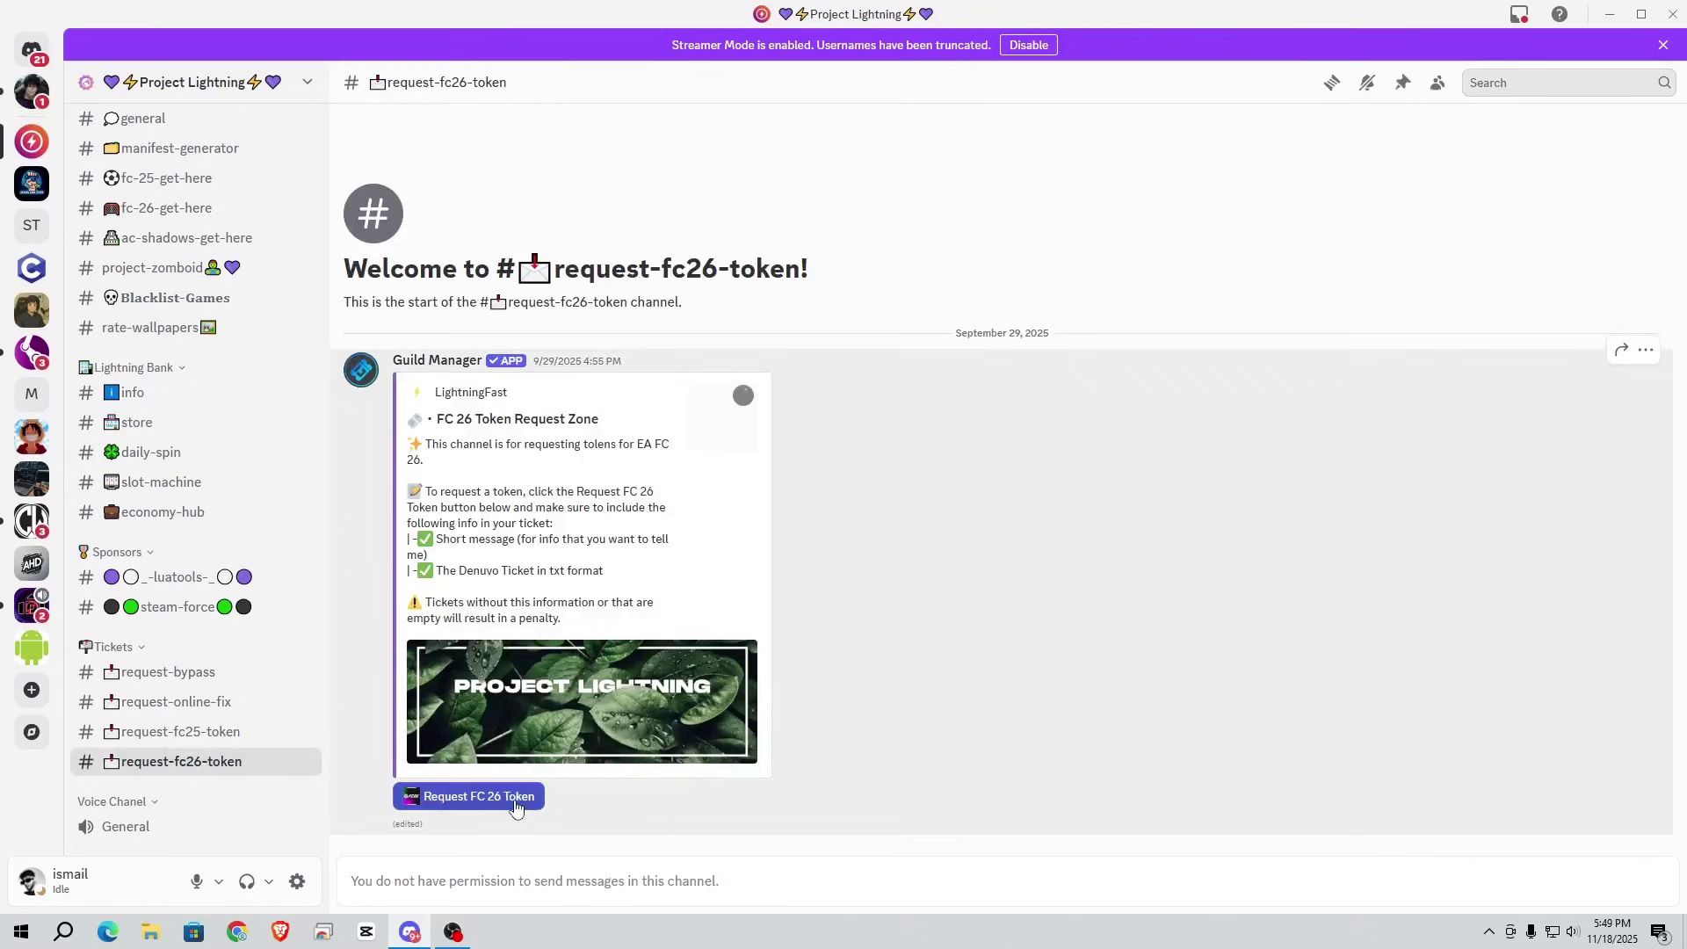
pyautogui.click(501, 805)
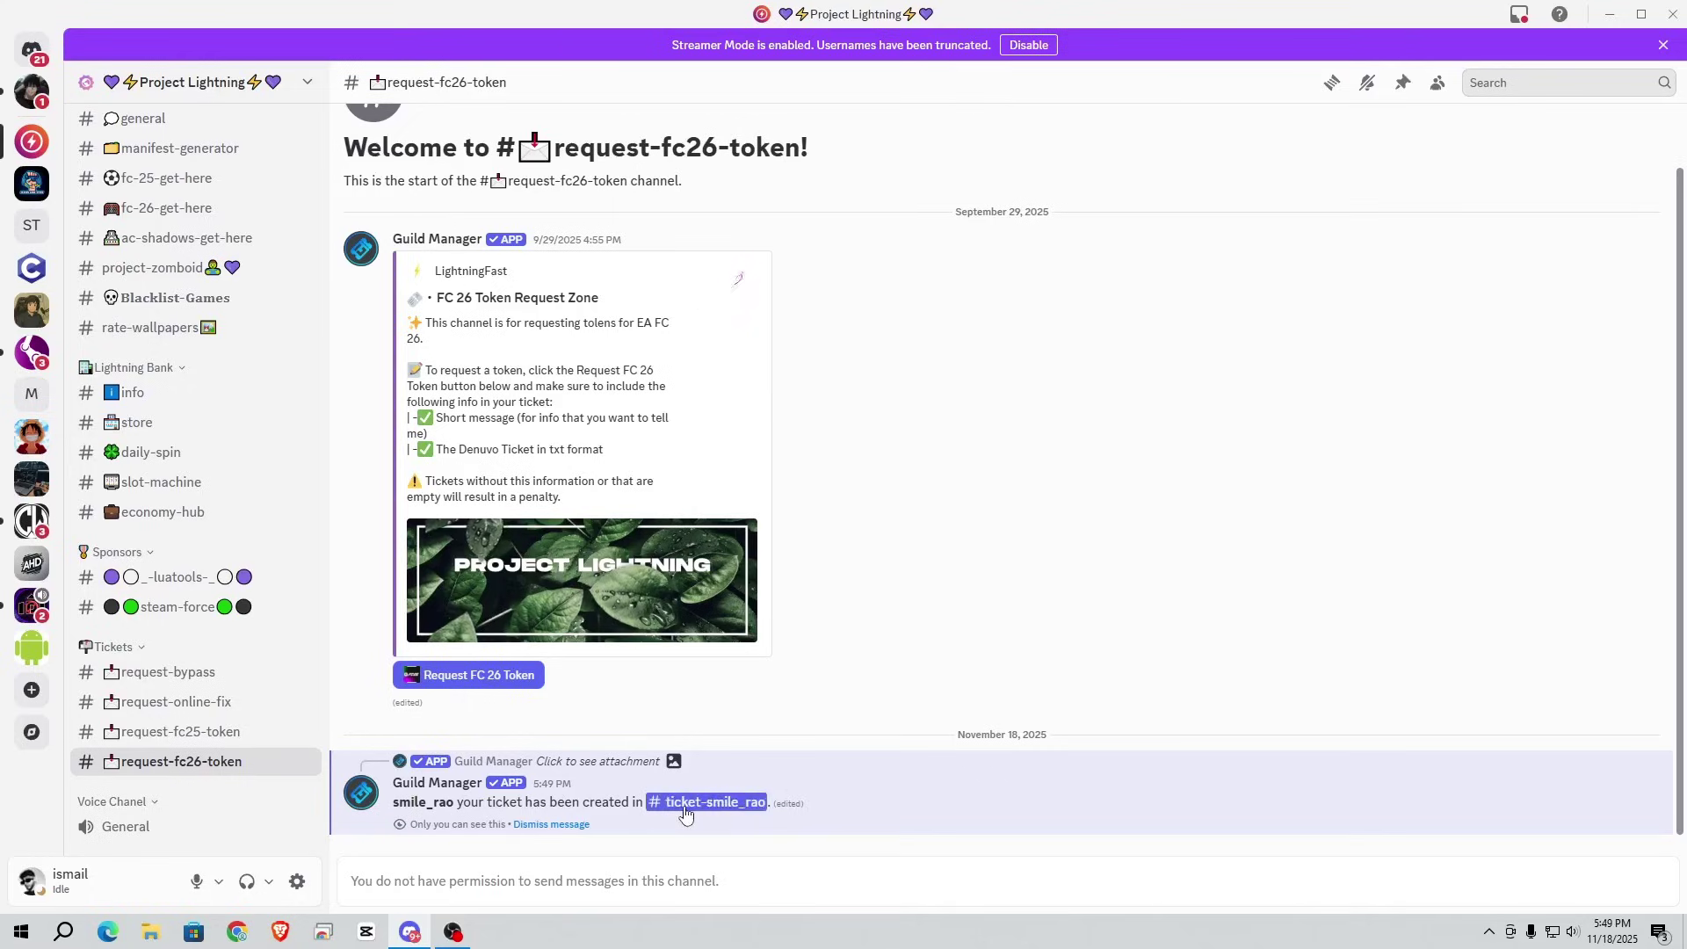
# Upload the Denuvo_ticket text file from Downloads into the new ticket channel.
pyautogui.click(745, 806)
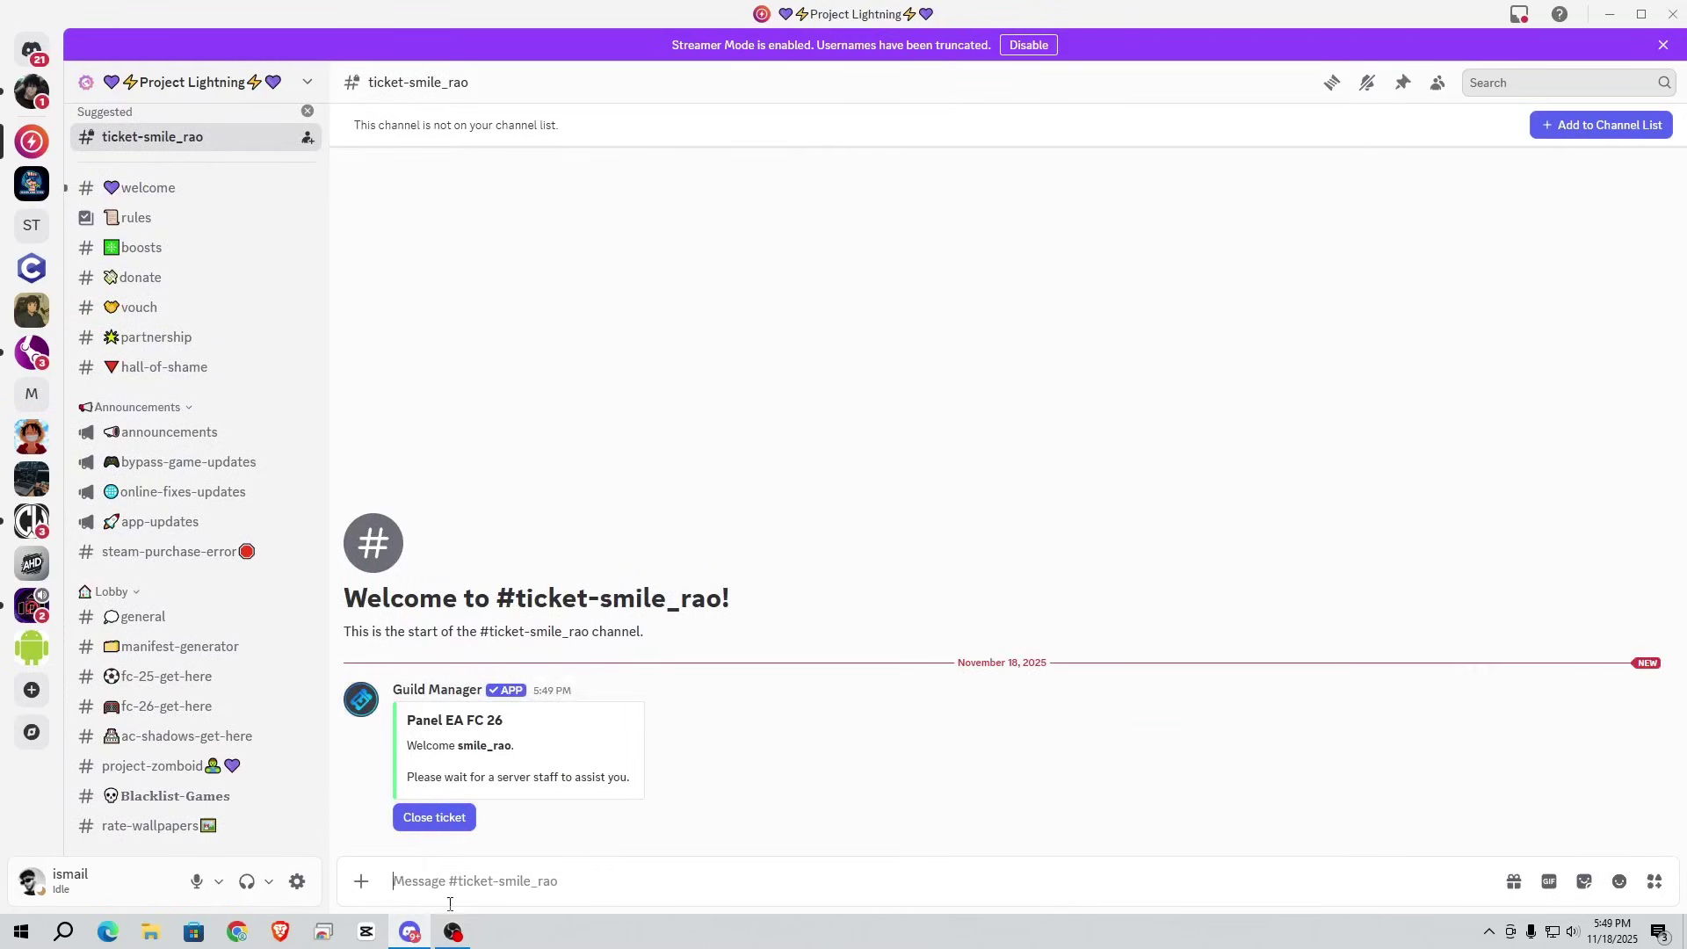
pyautogui.click(361, 881)
pyautogui.click(424, 745)
pyautogui.click(84, 152)
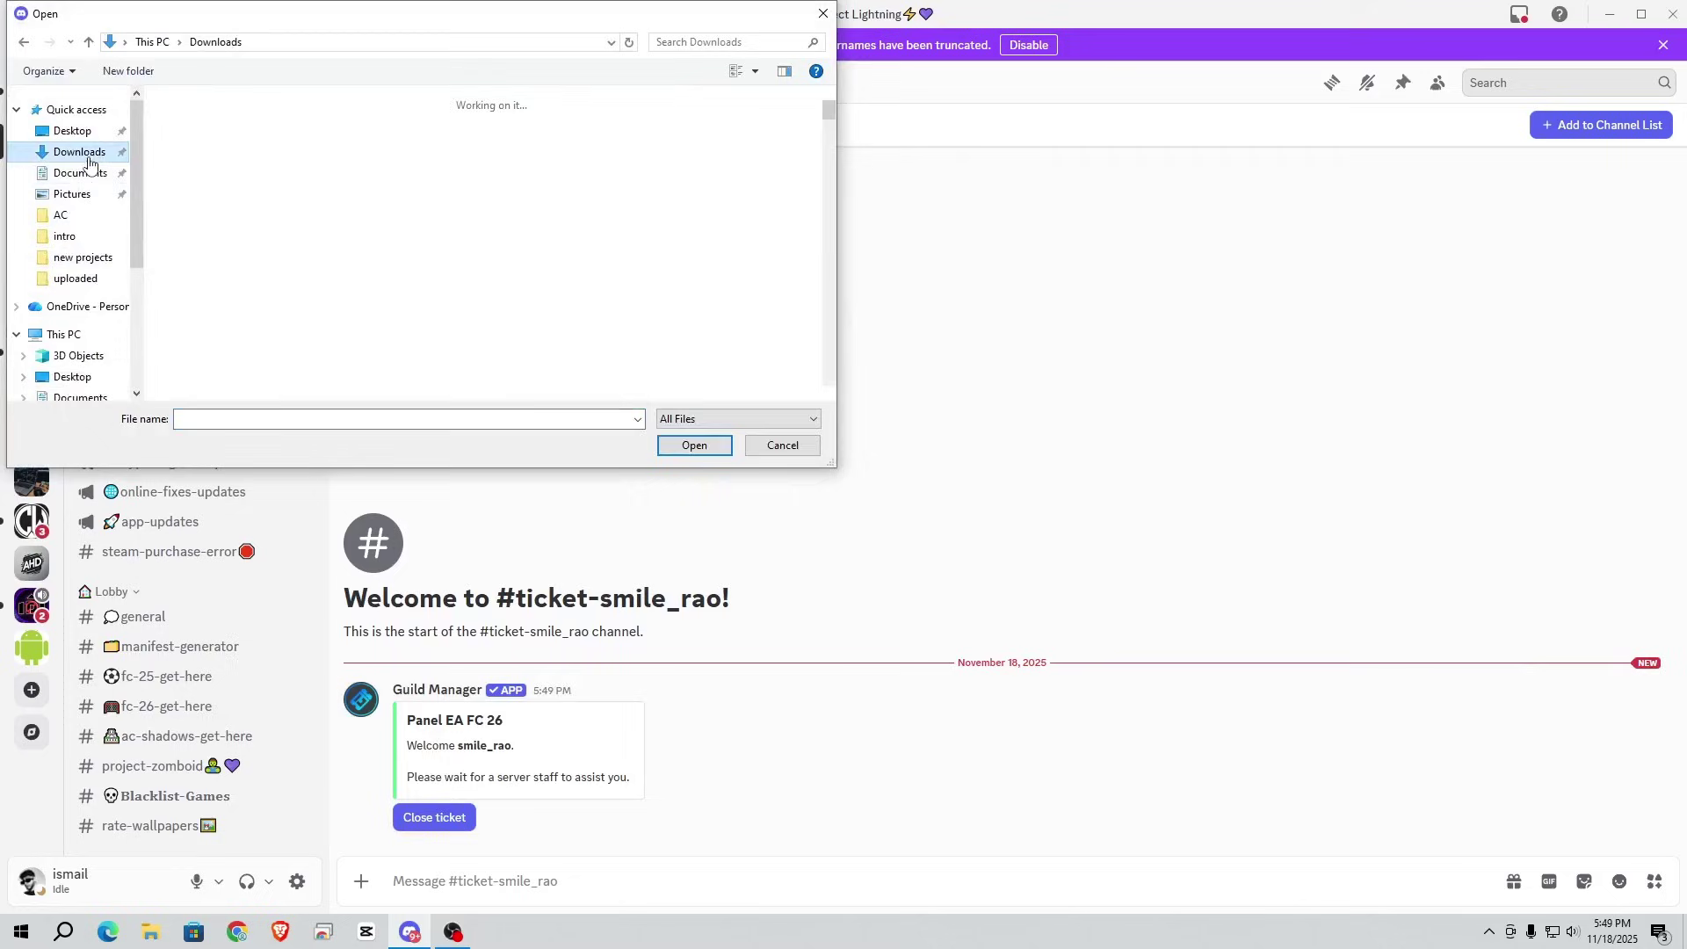
pyautogui.click(268, 130)
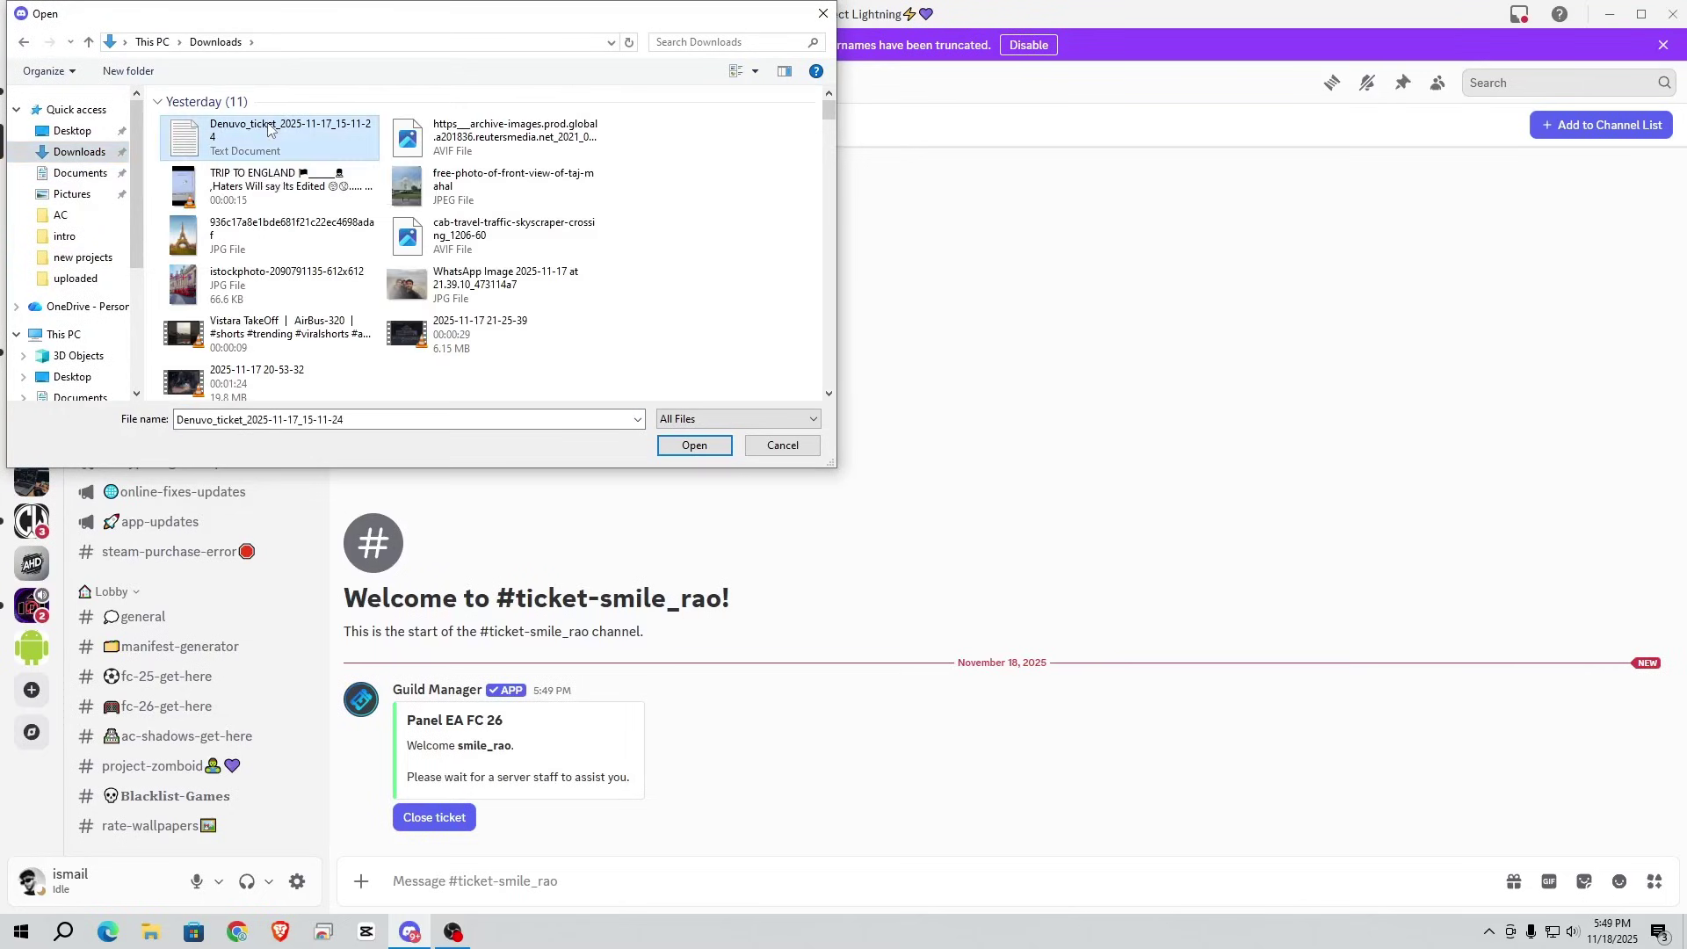
pyautogui.click(714, 445)
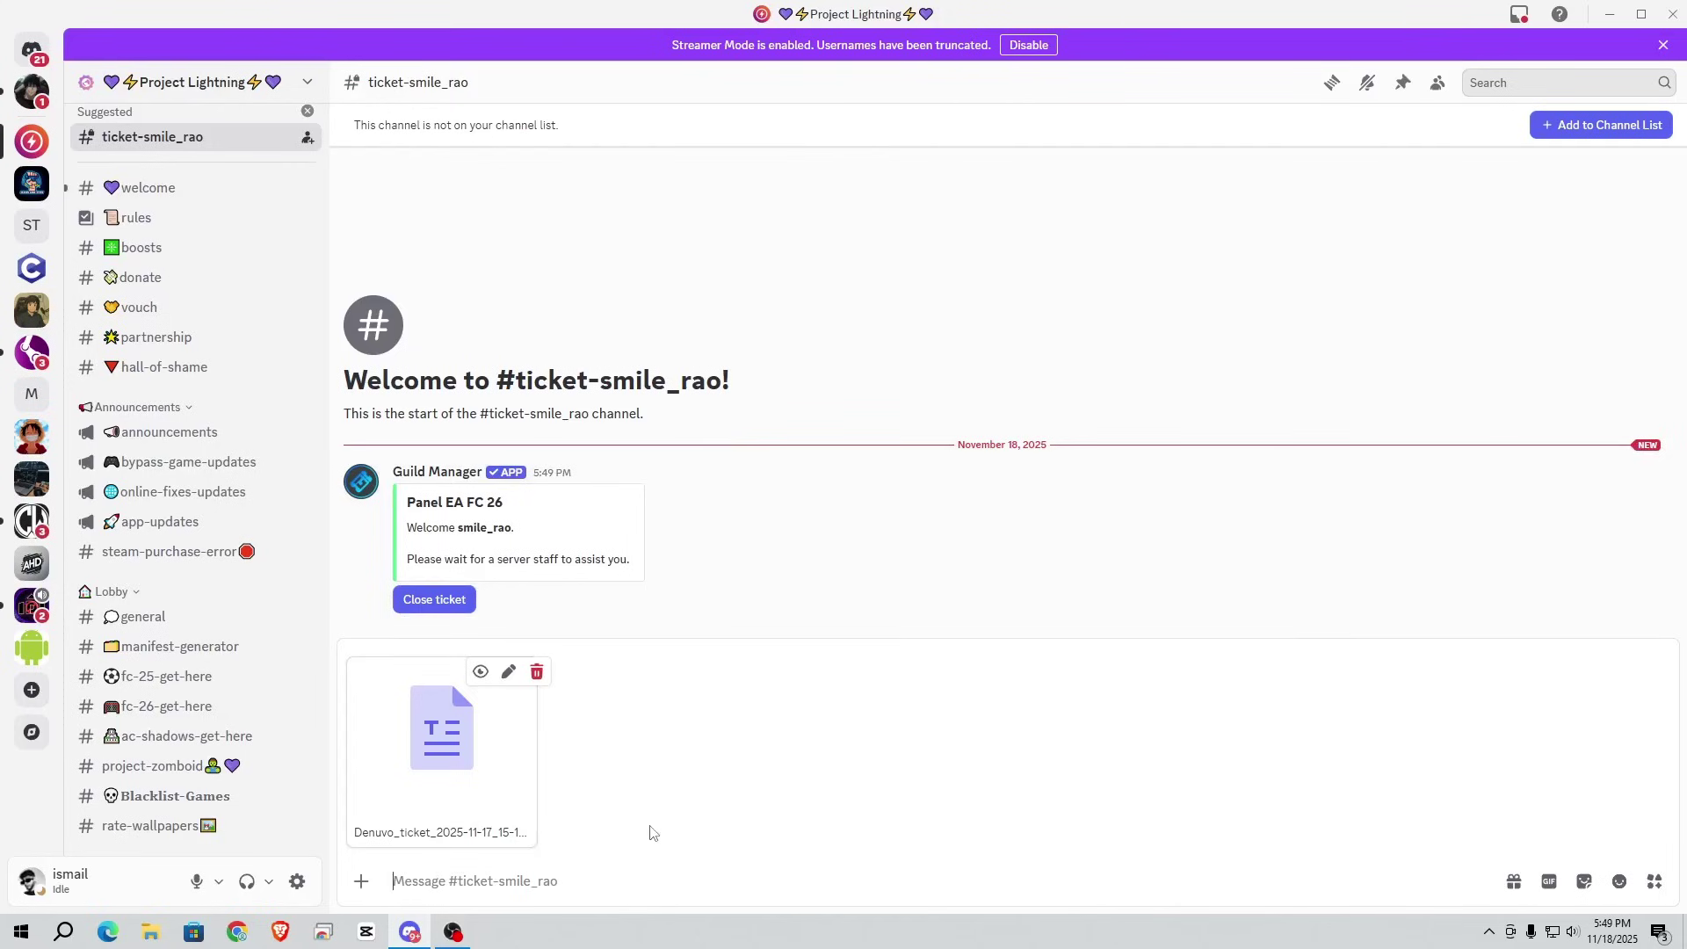
pyautogui.press('Return')
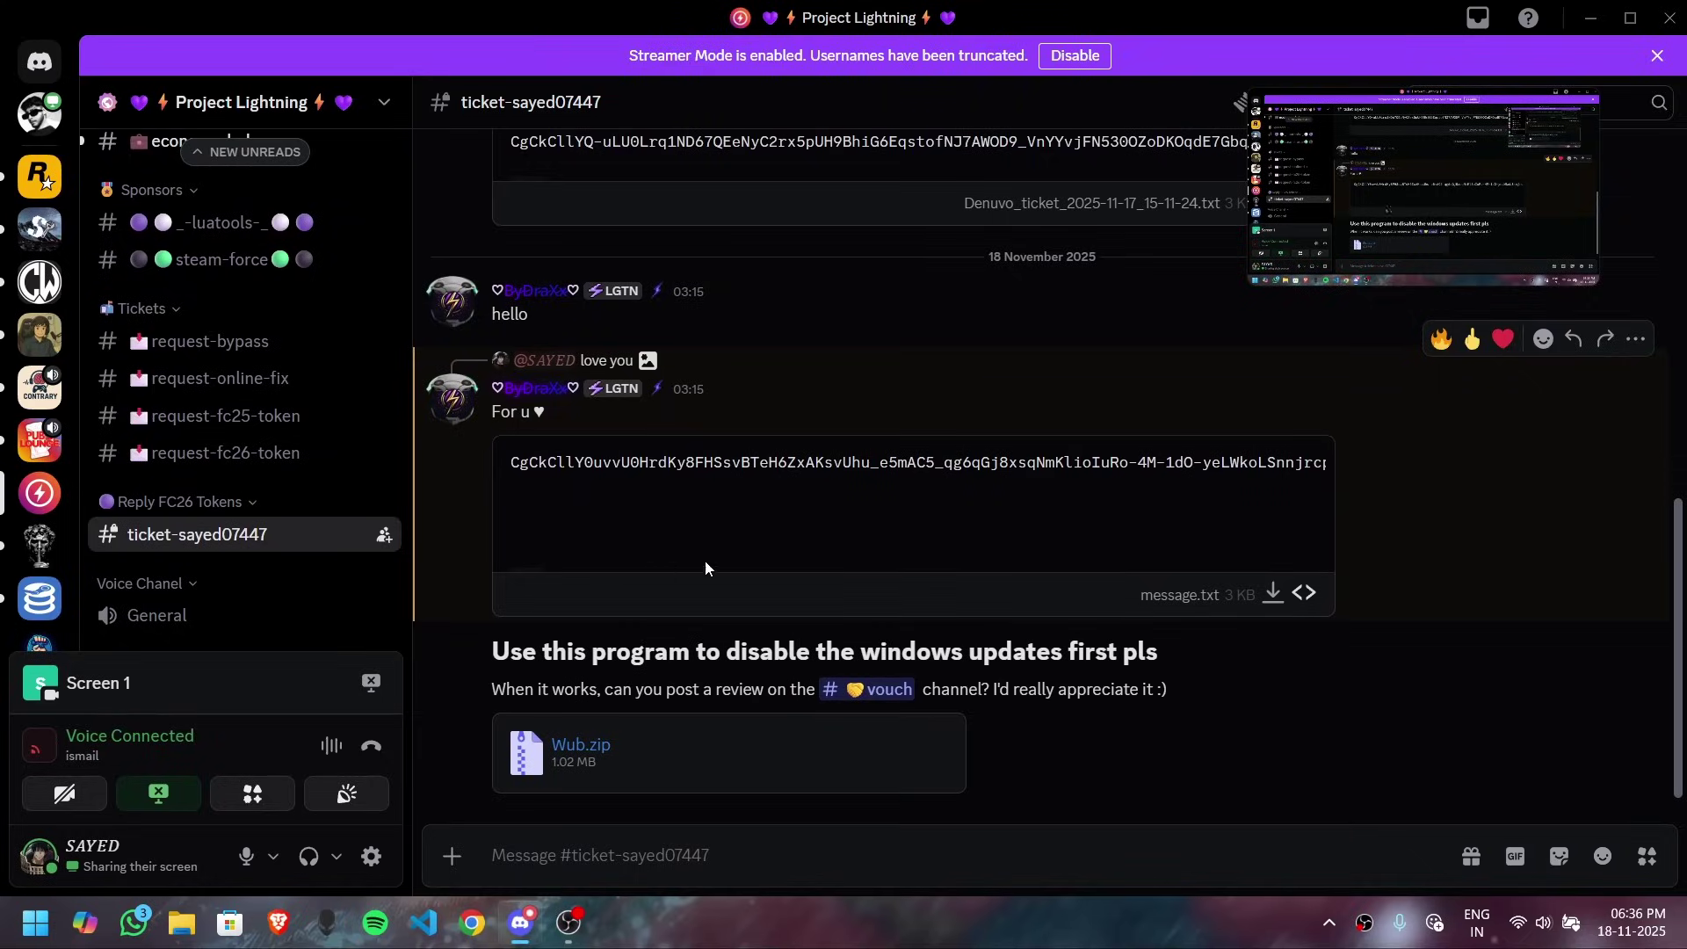
# Save message.txt to Downloads, open it in Notepad and select all its token text.
pyautogui.click(1272, 593)
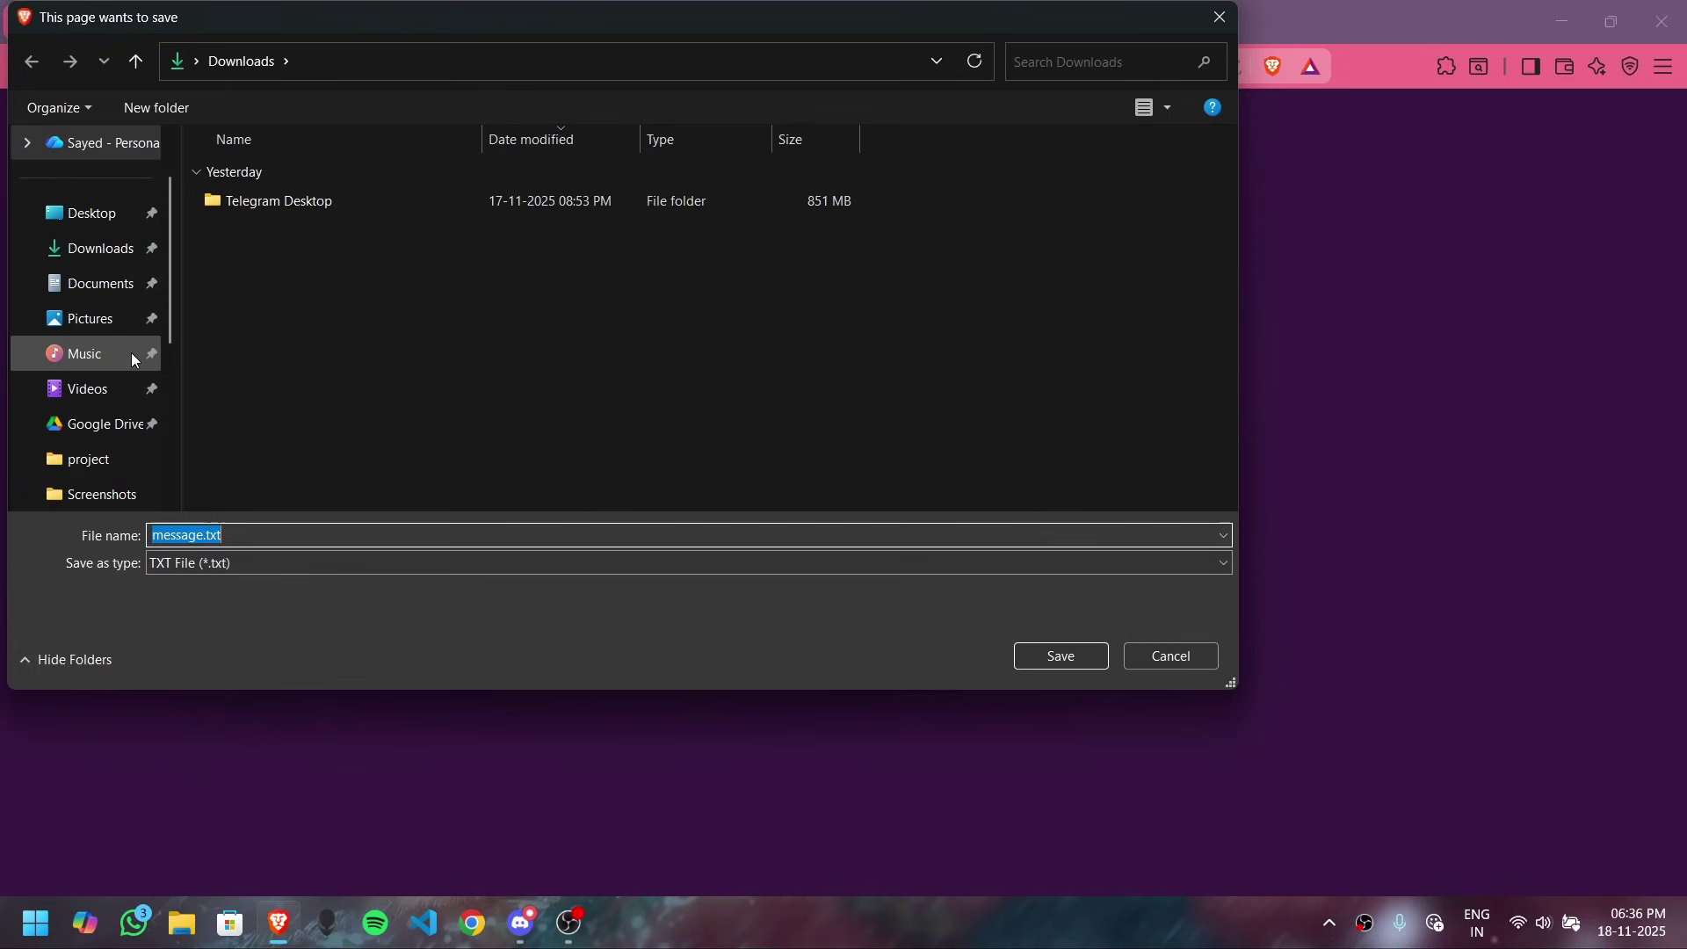
pyautogui.click(102, 248)
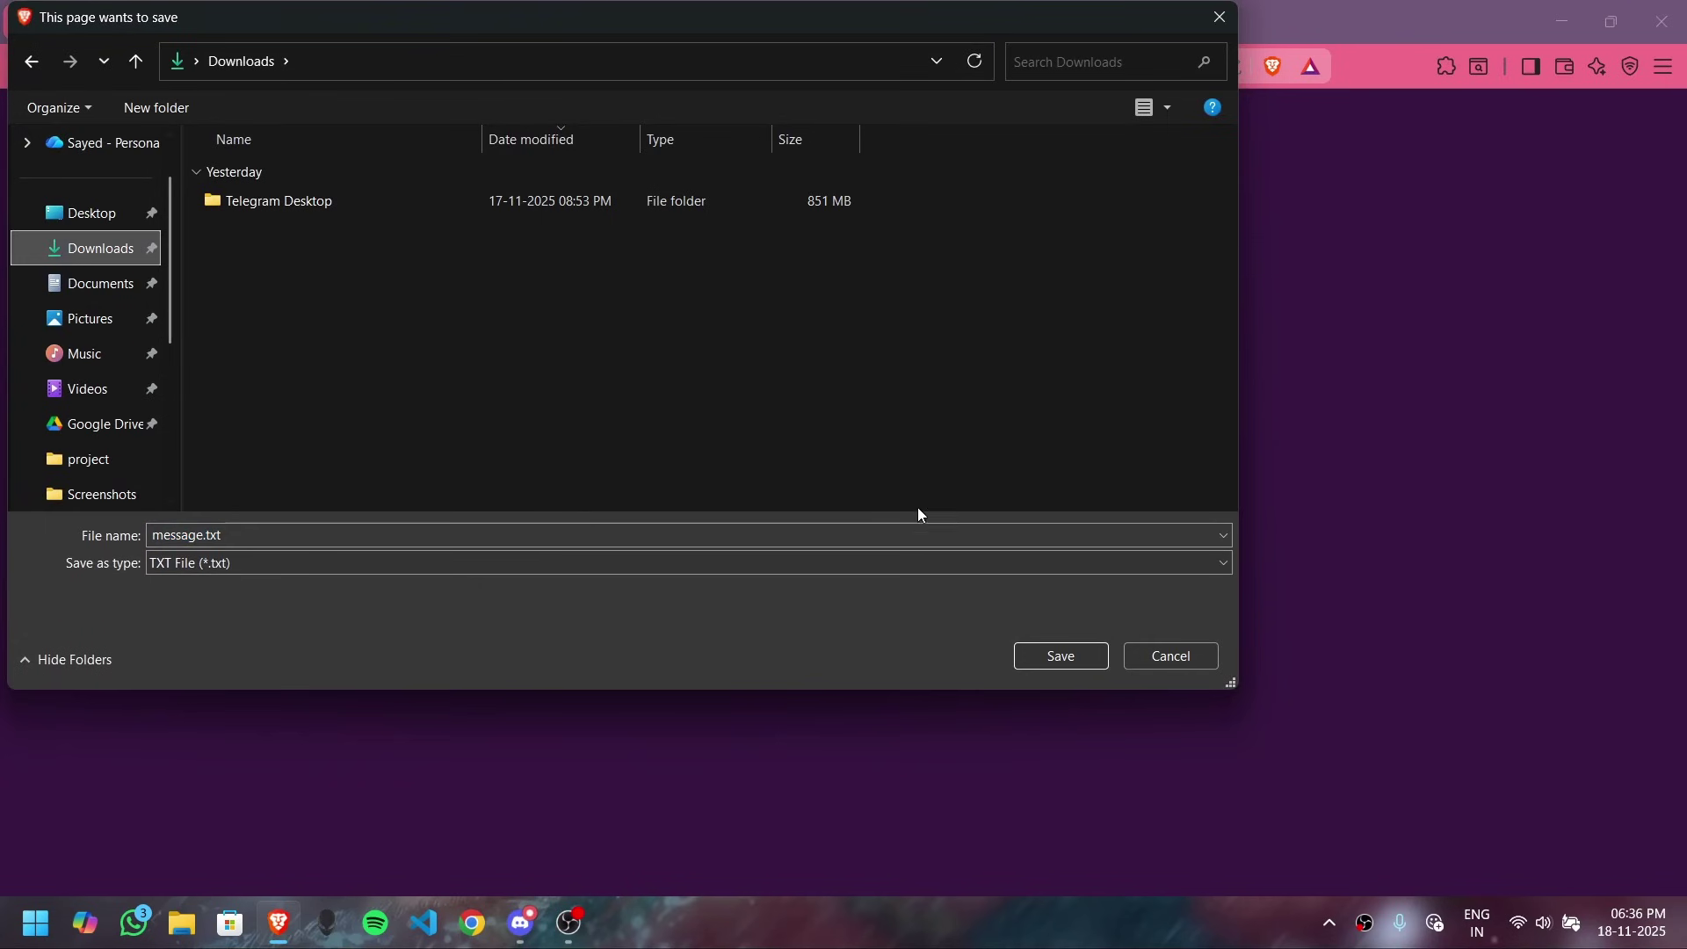
pyautogui.click(1086, 659)
pyautogui.doubleClick(791, 288)
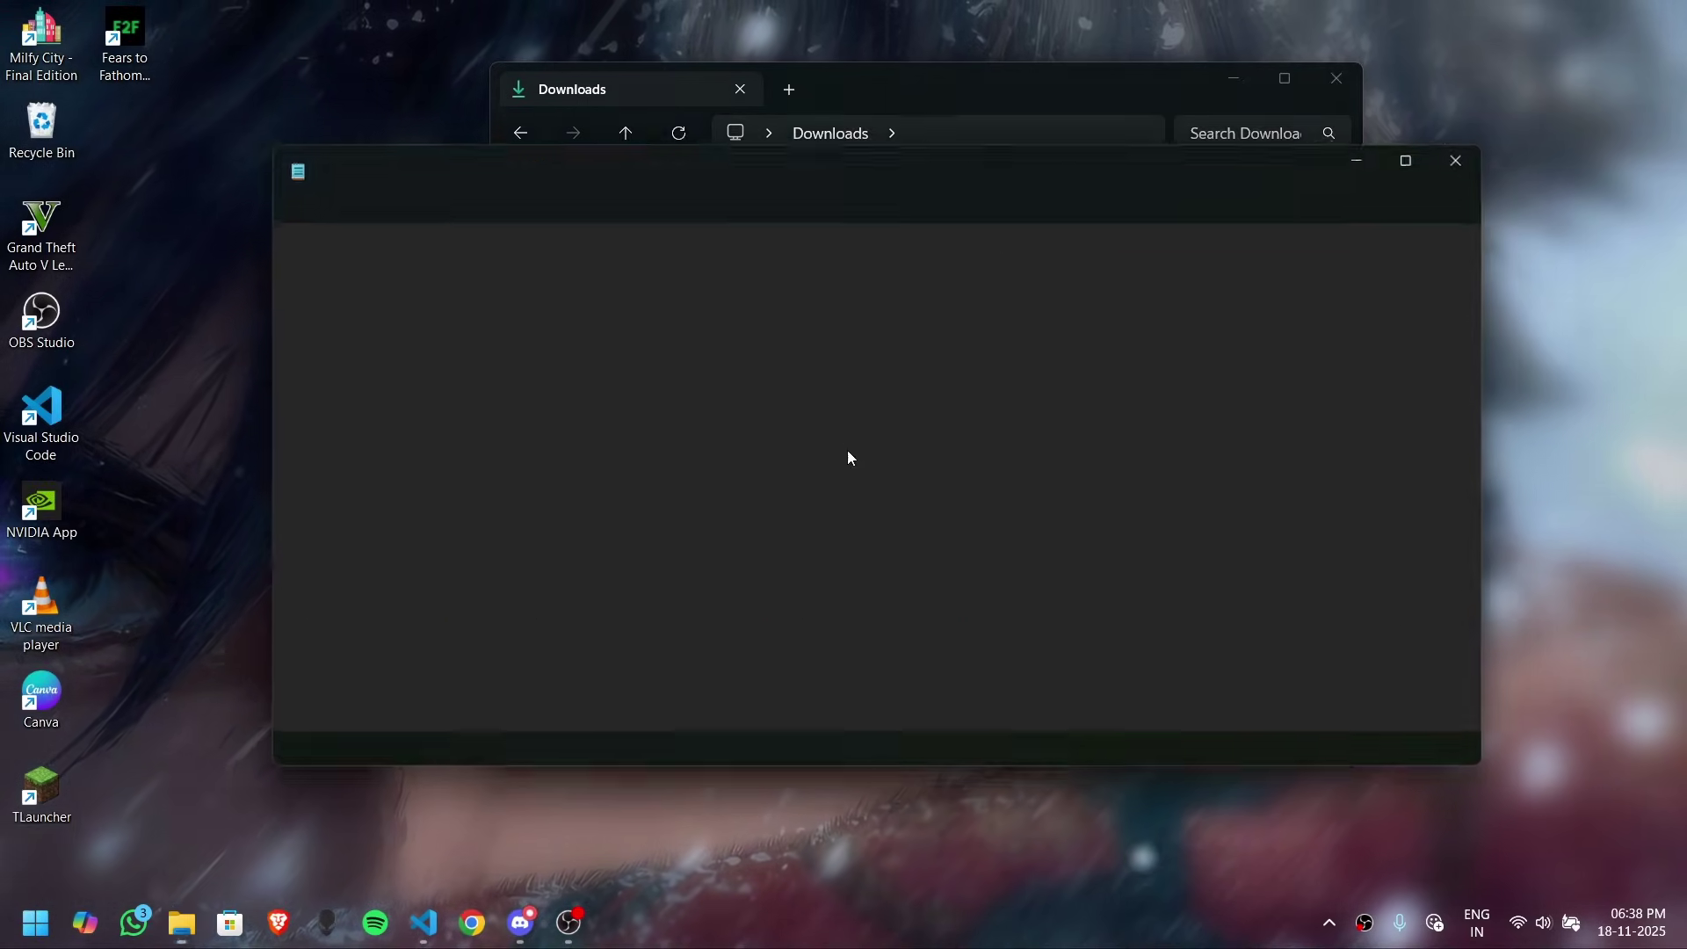
pyautogui.hotkey('ctrl', 'a')
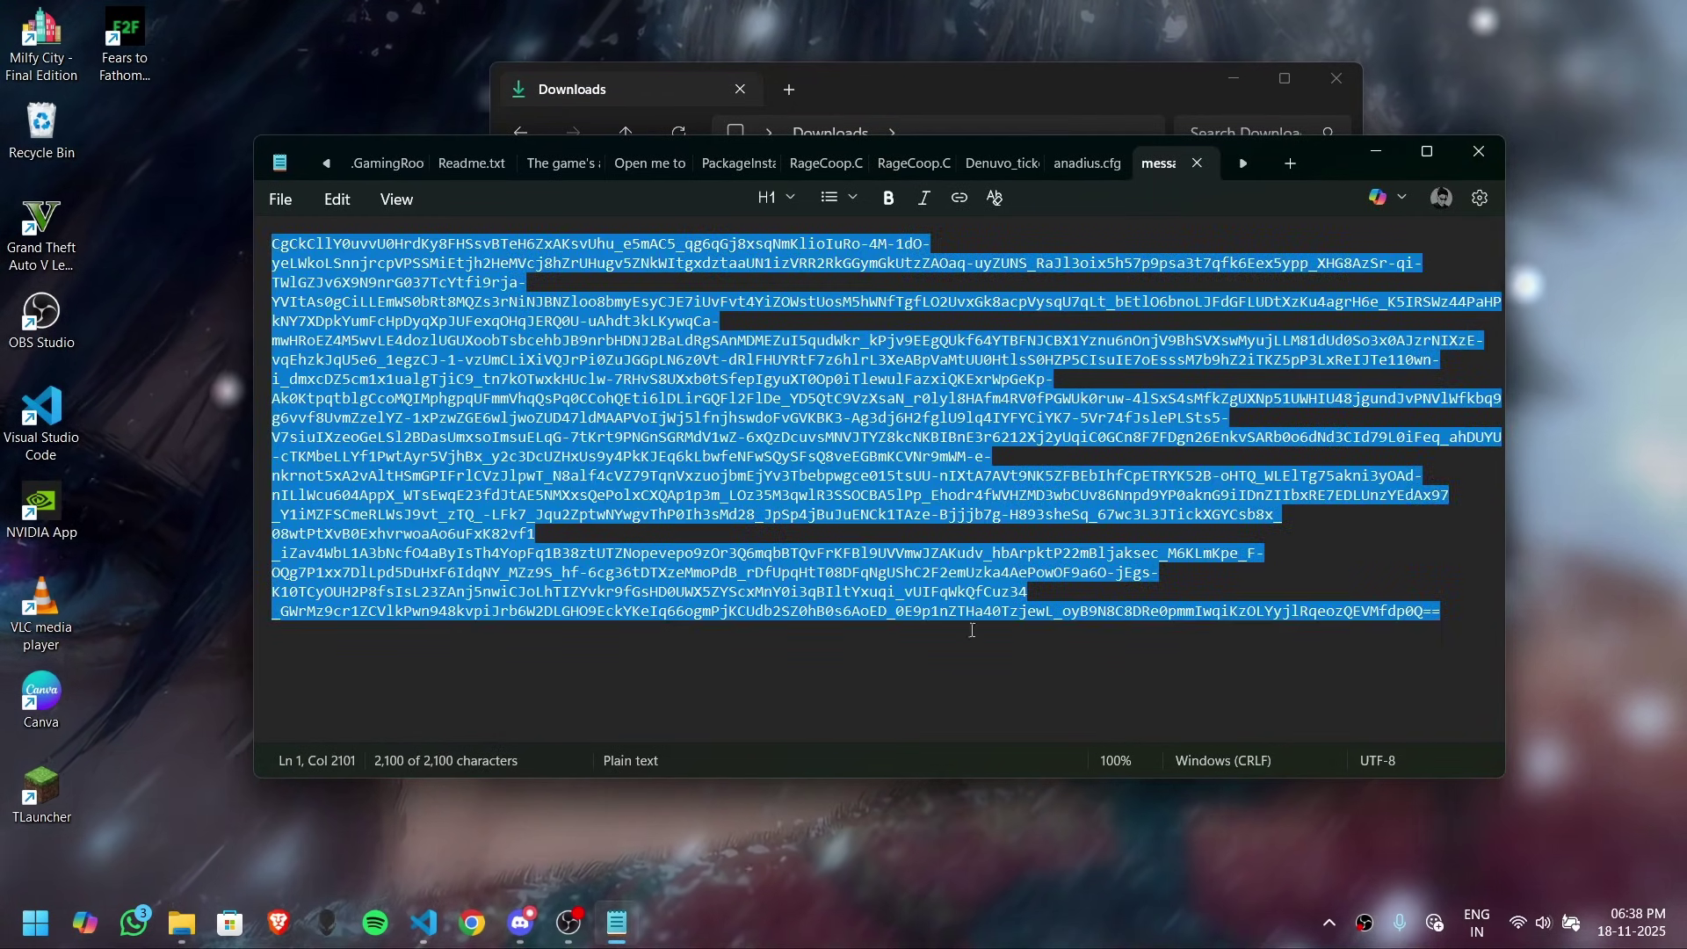
# Go to the FC 26 game folder and open anadius.cfg with Edit in Notepad.
pyautogui.click(1378, 151)
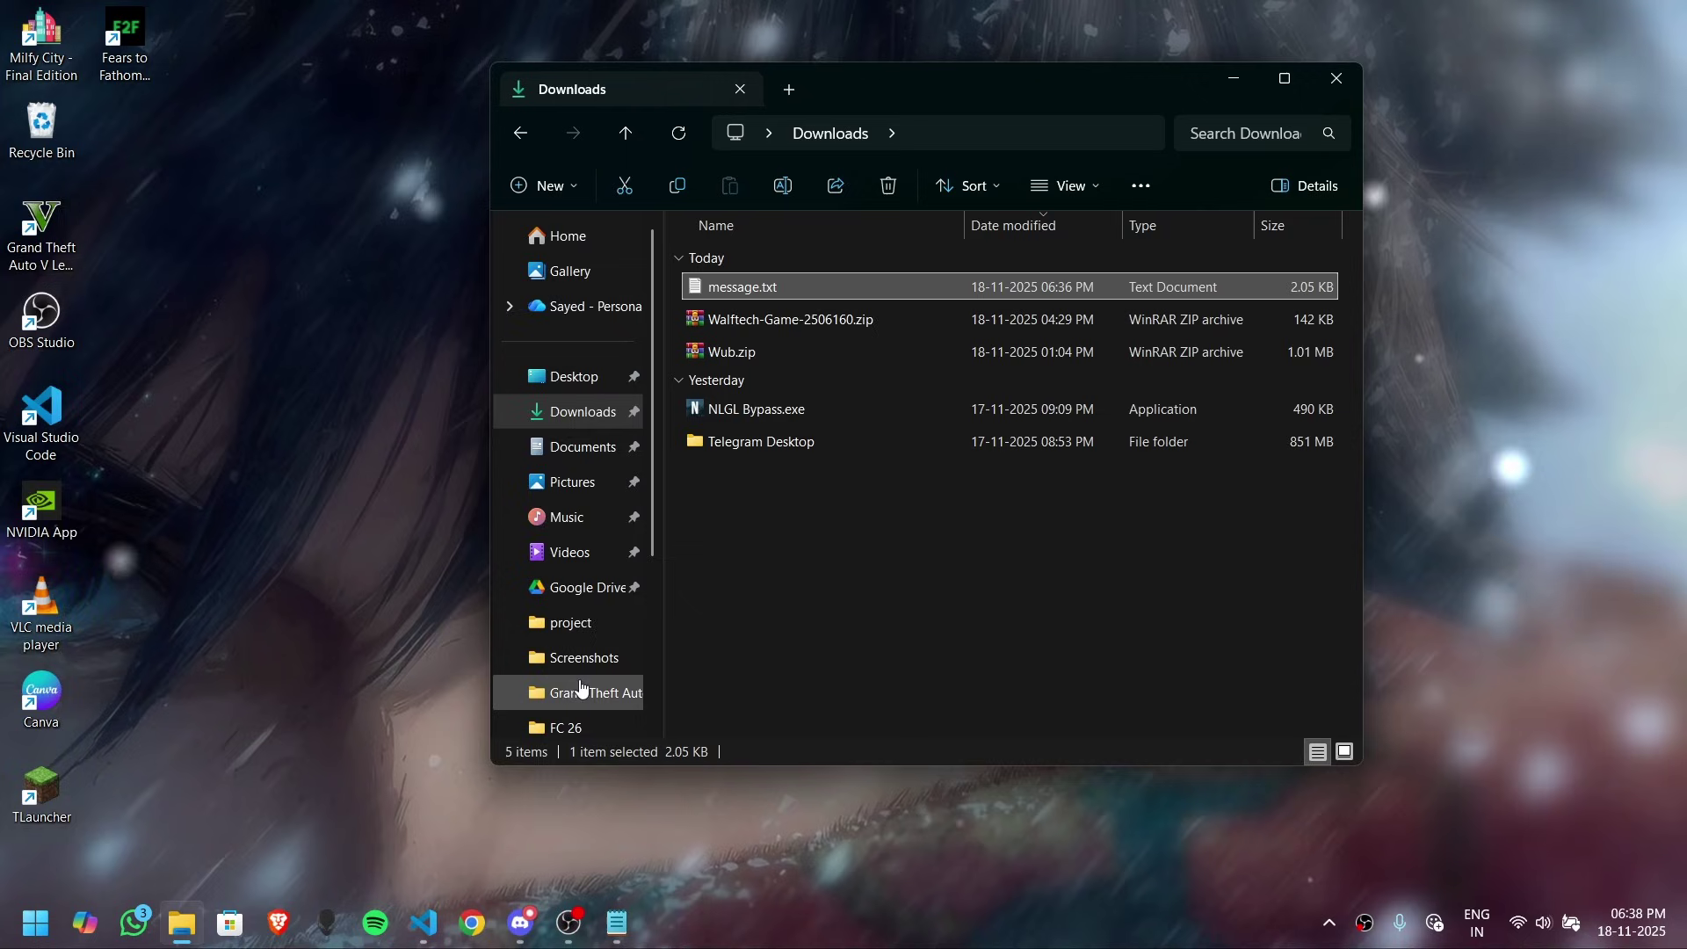
pyautogui.scroll(-3, 580, 688)
pyautogui.click(562, 475)
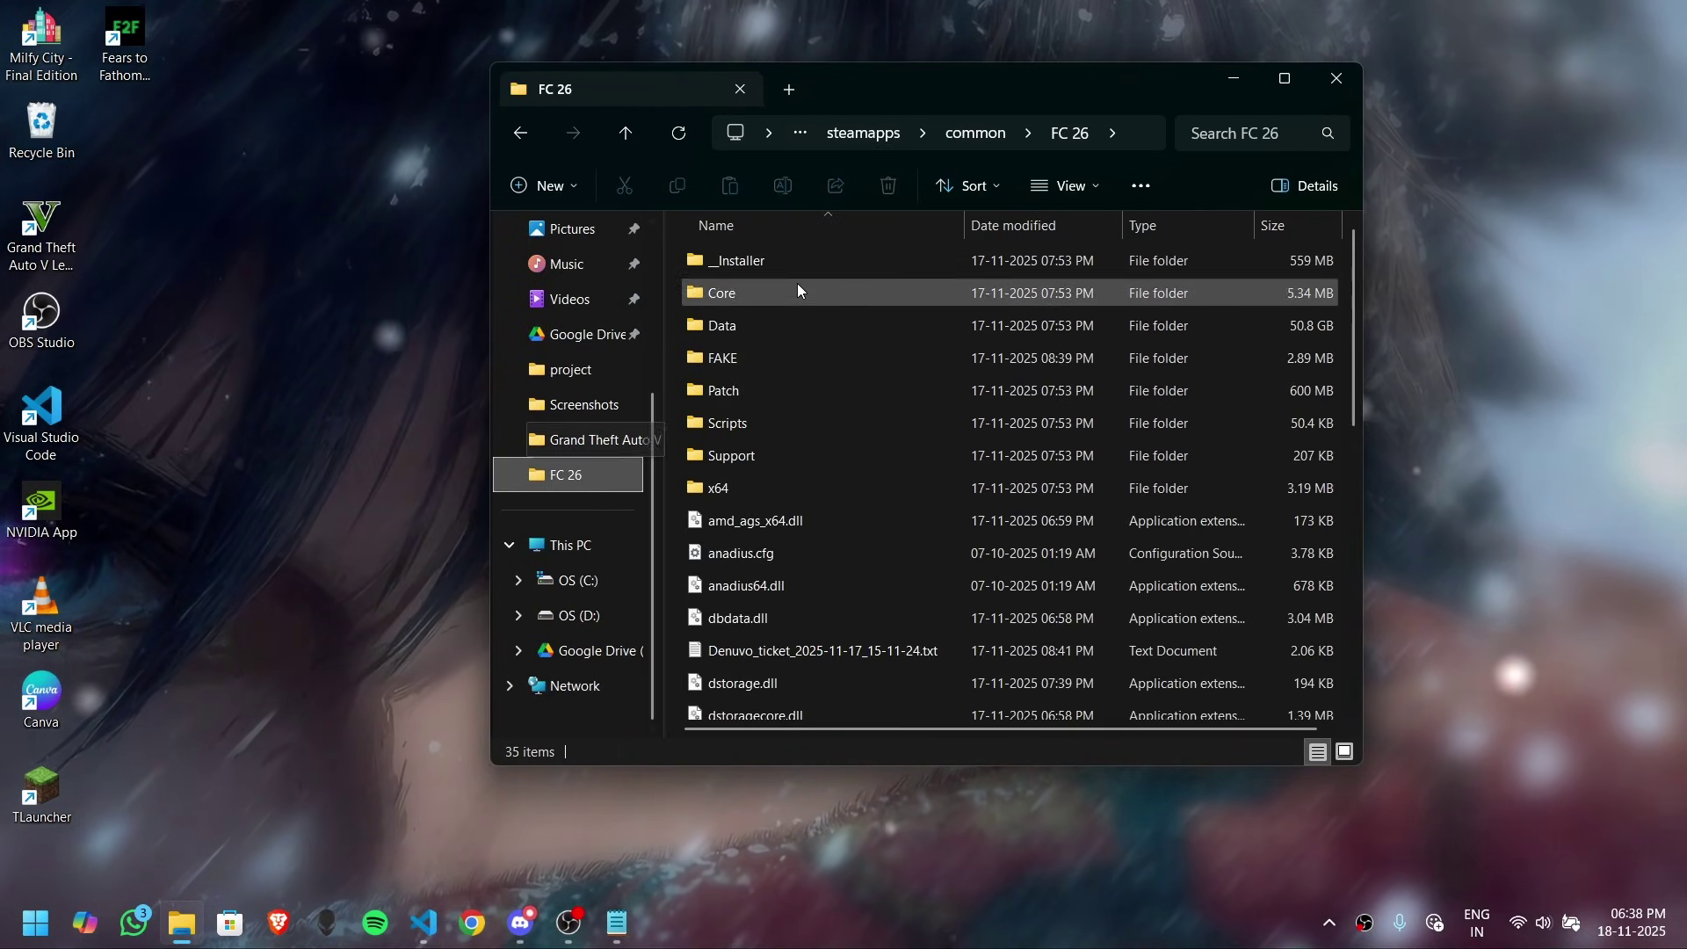
pyautogui.click(872, 561)
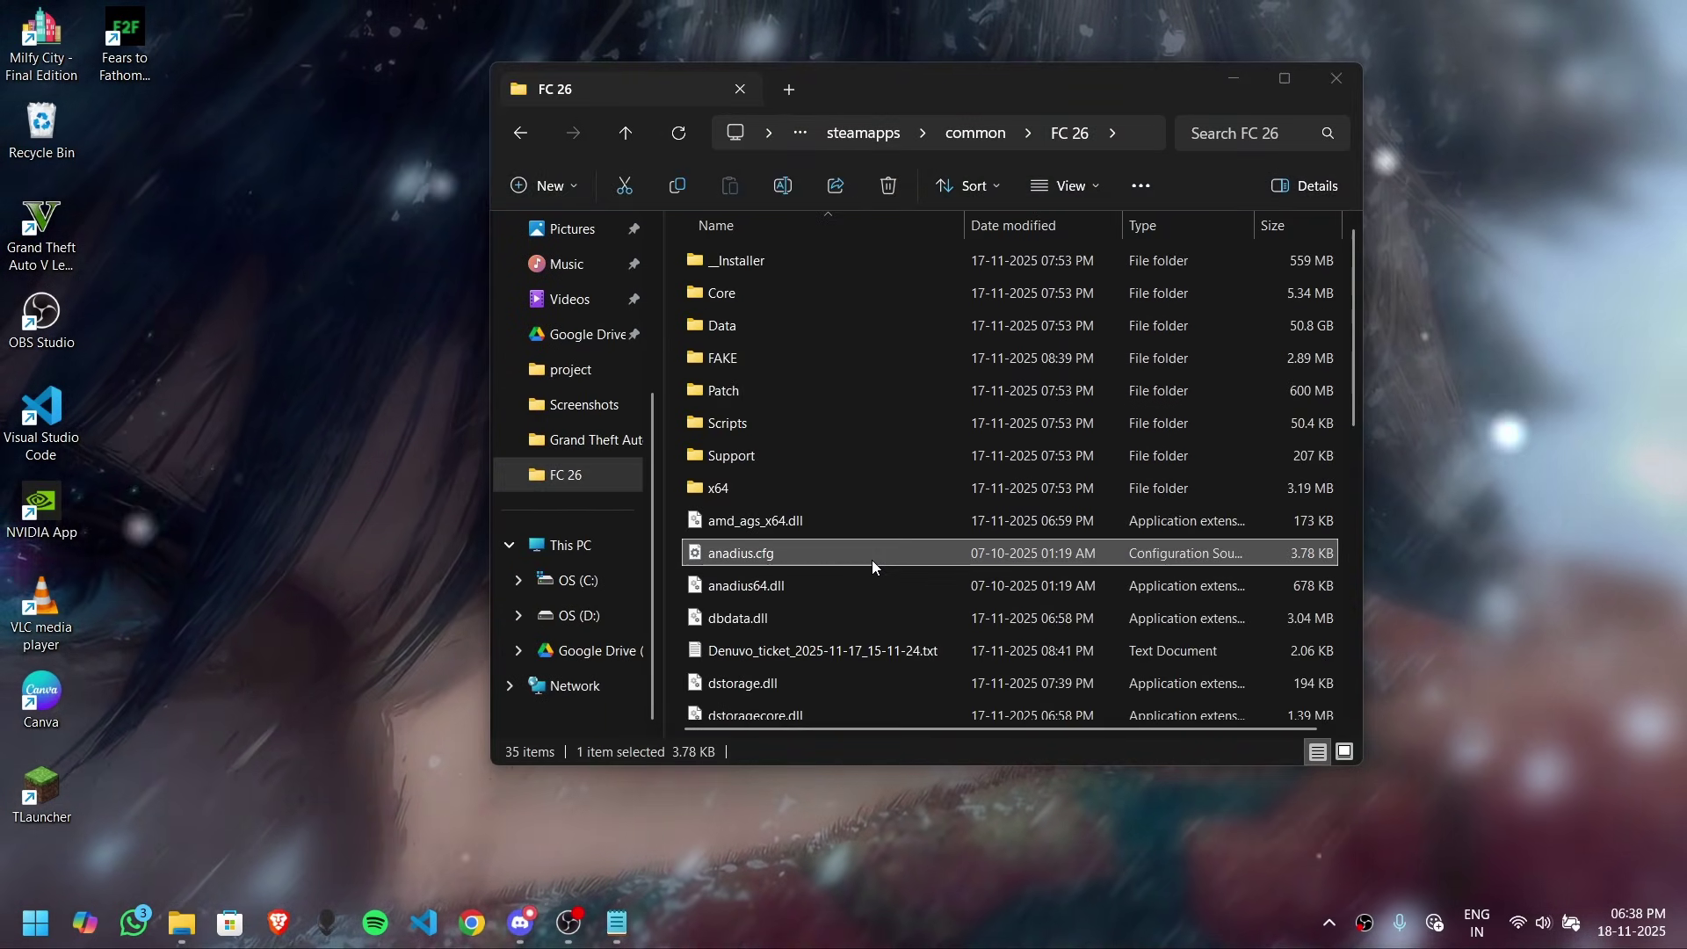
pyautogui.click(868, 559)
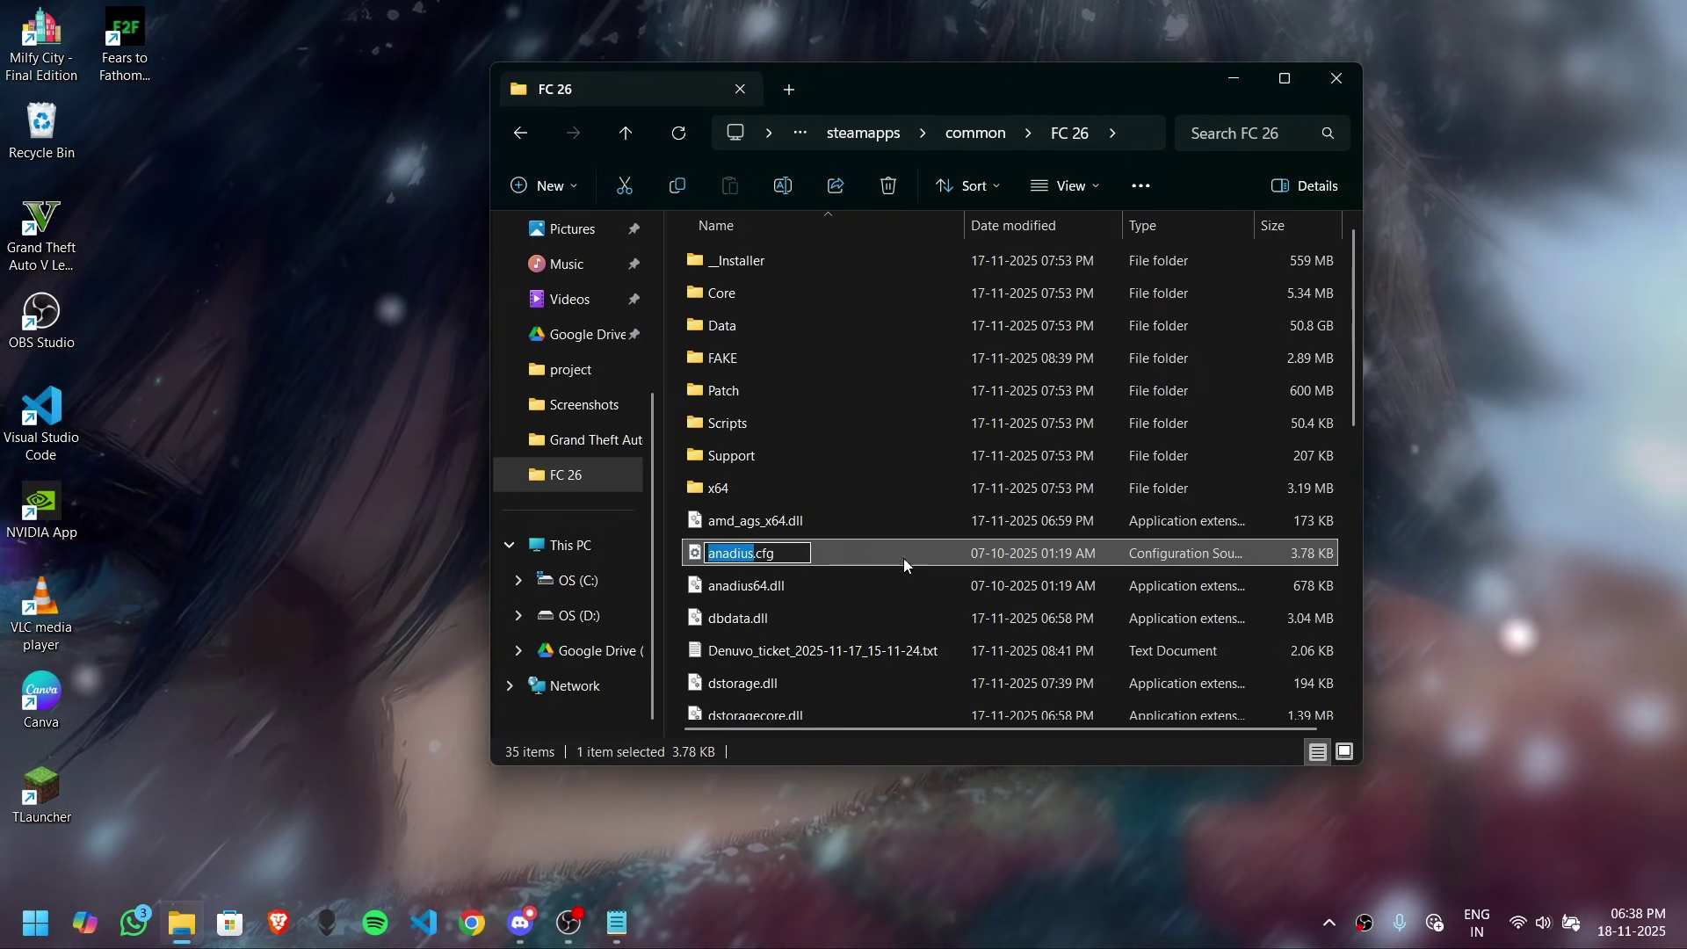
pyautogui.click(930, 556)
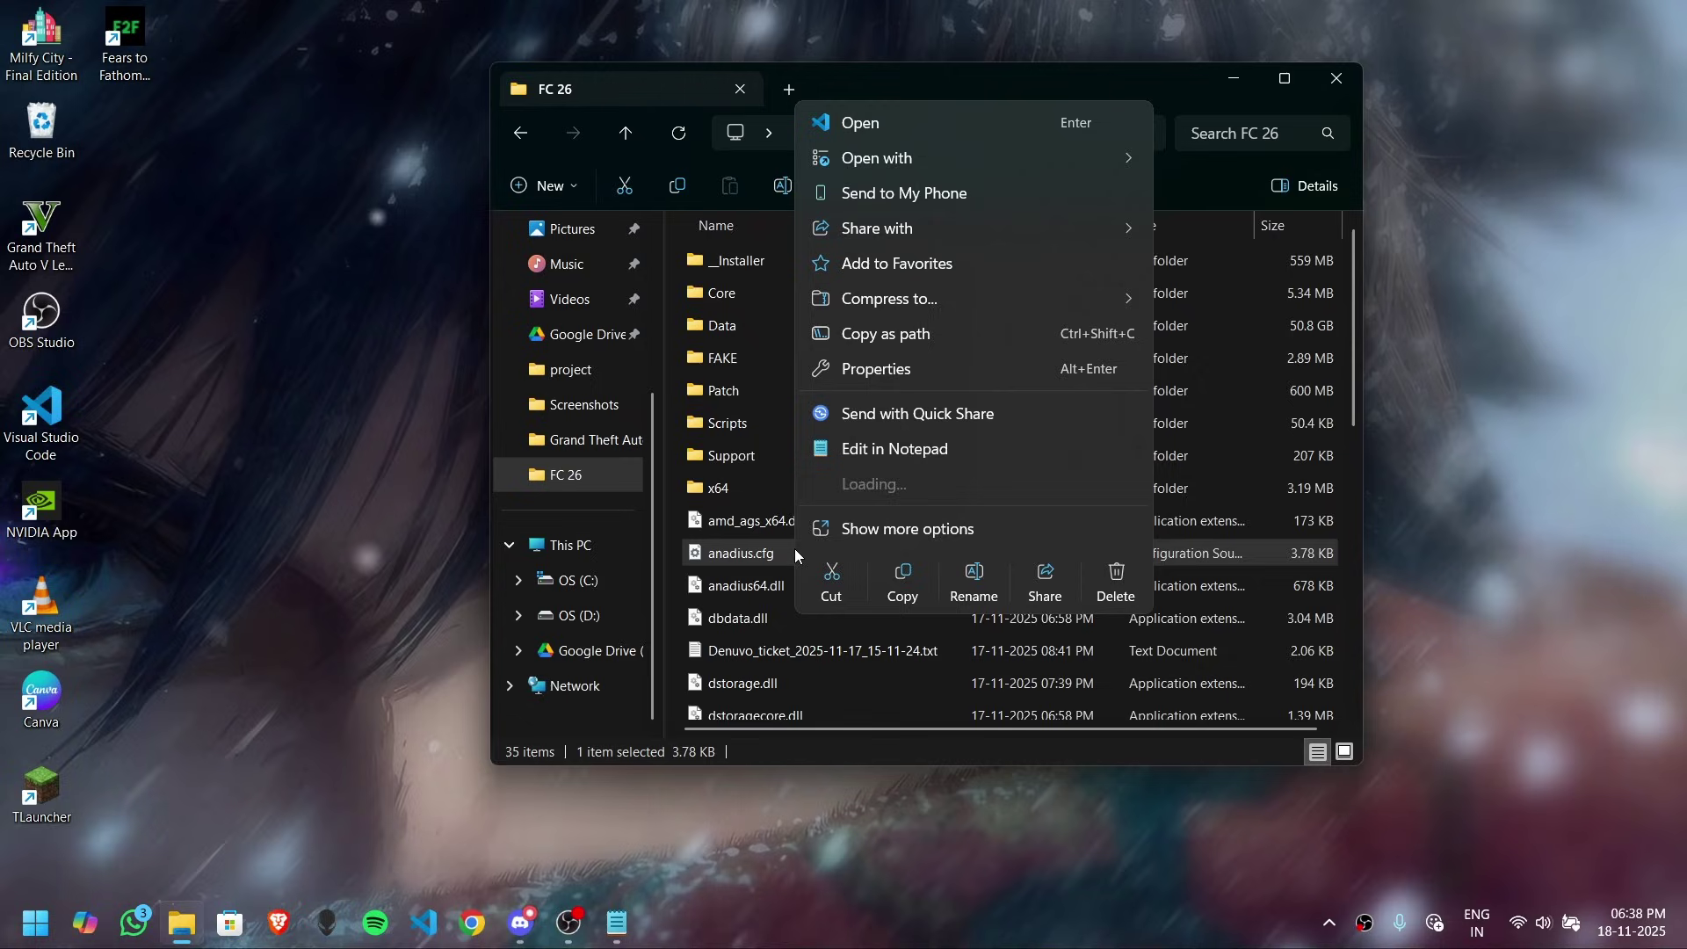
pyautogui.moveTo(879, 158)
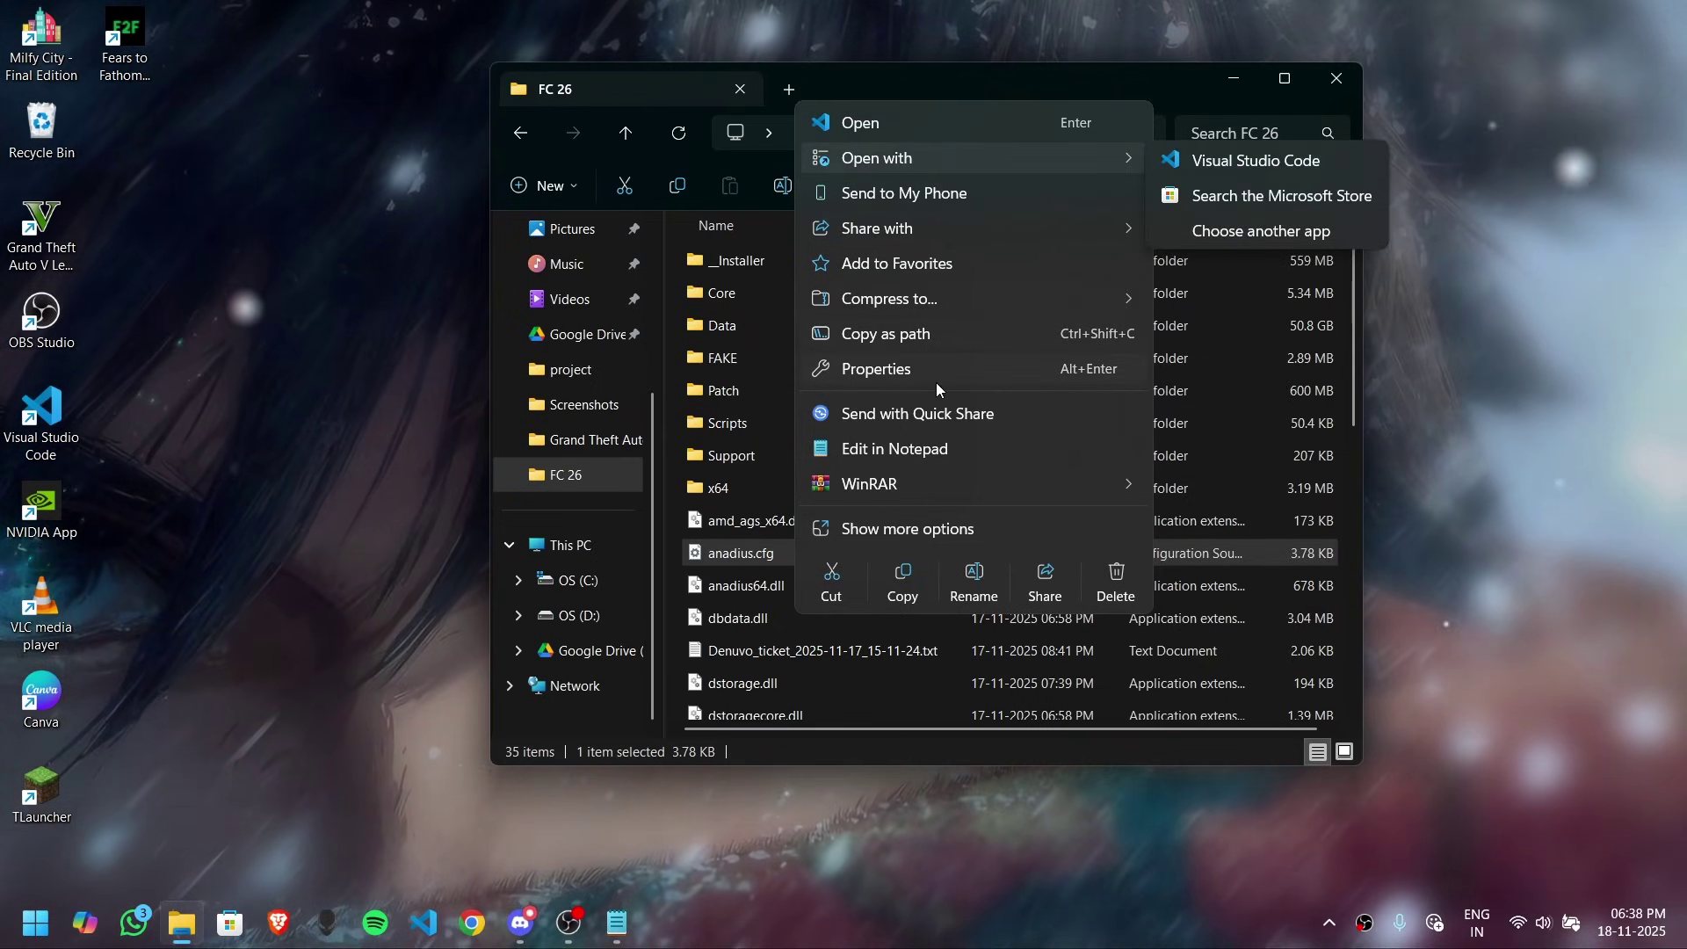
pyautogui.click(931, 457)
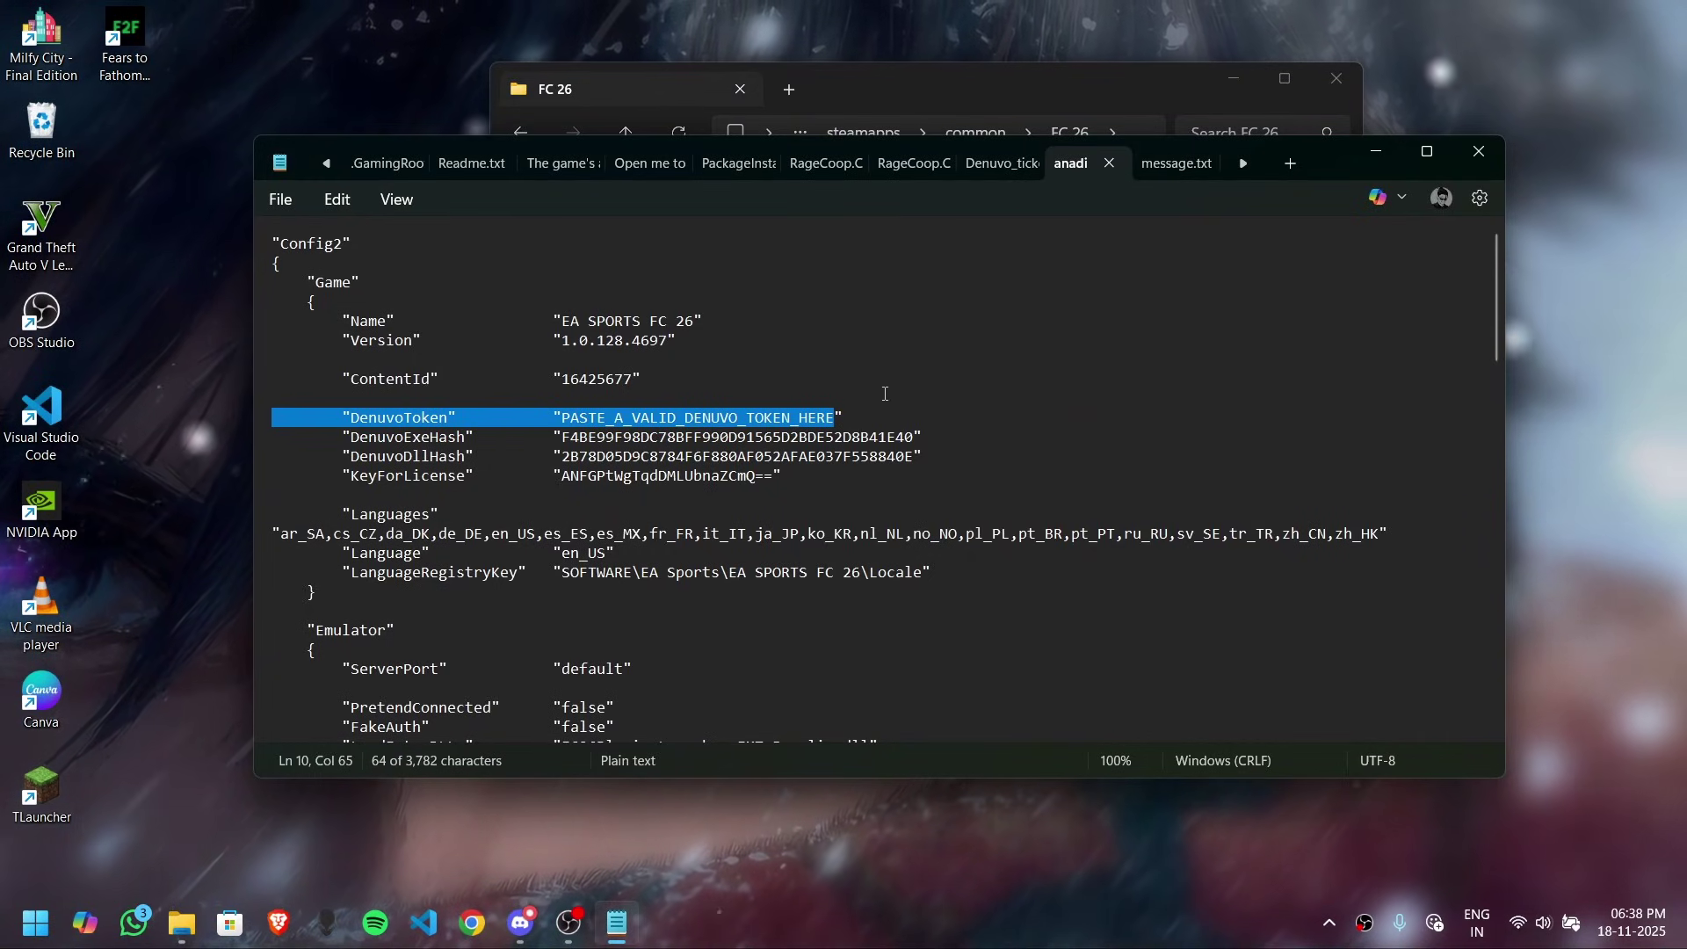
# Replace PASTE_A_VALID_DENUVO_TOKEN_HERE in anadius.cfg with the copied token and save the file.
pyautogui.click(839, 413)
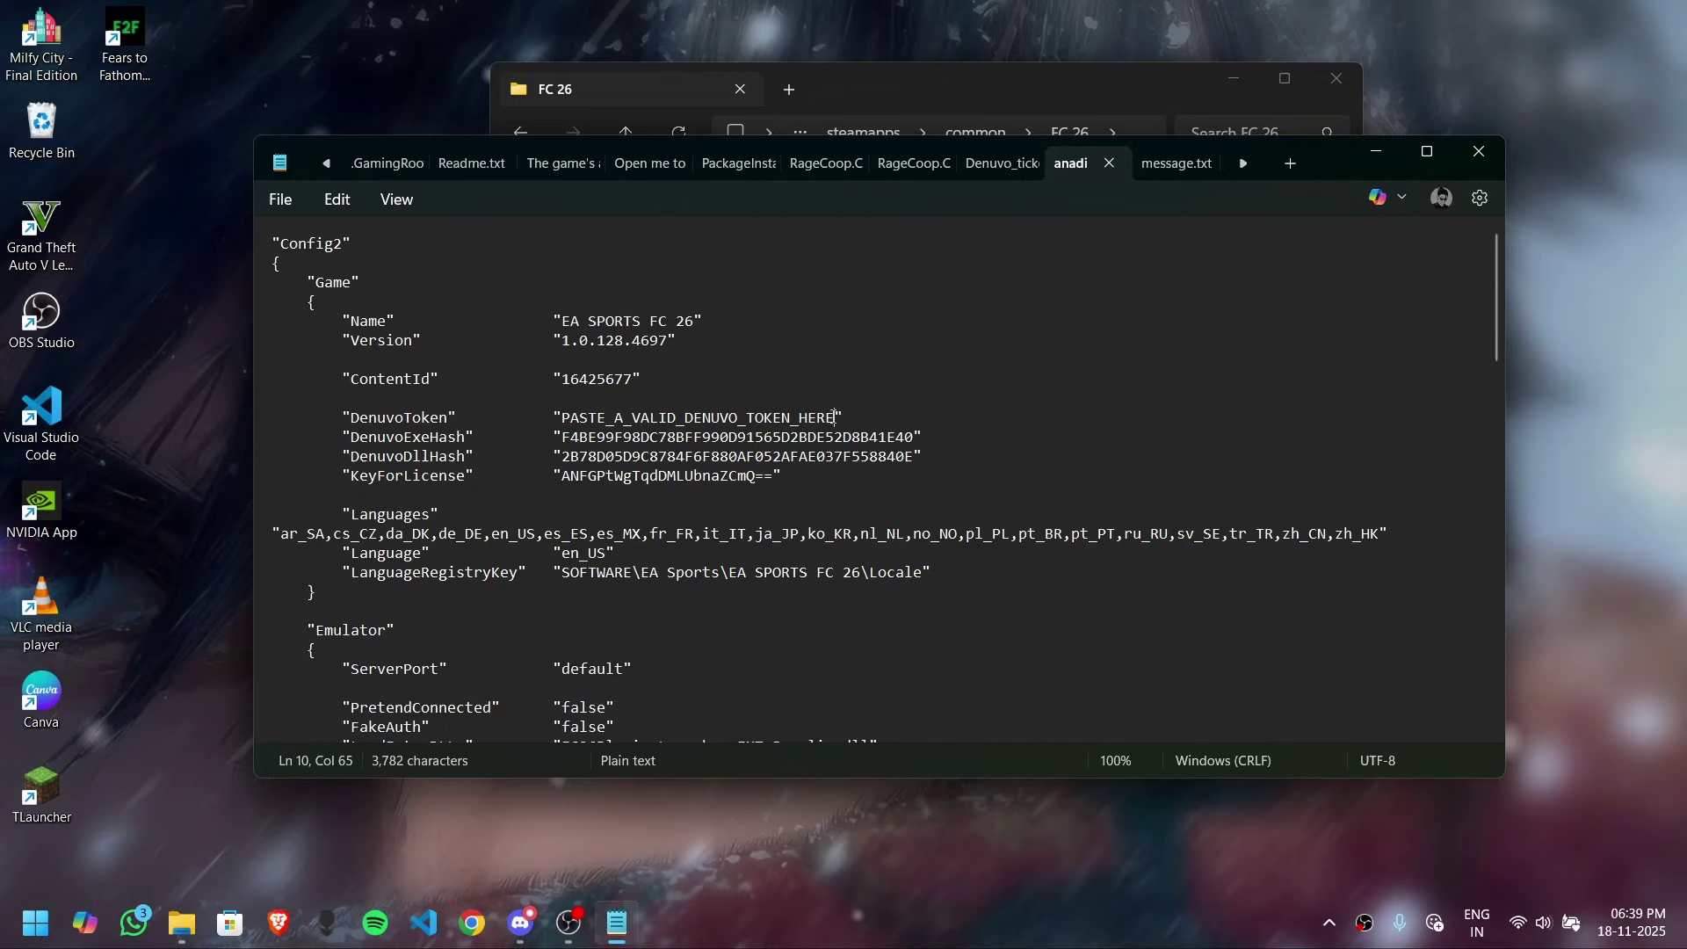
pyautogui.moveTo(792, 418); pyautogui.dragTo(607, 420)
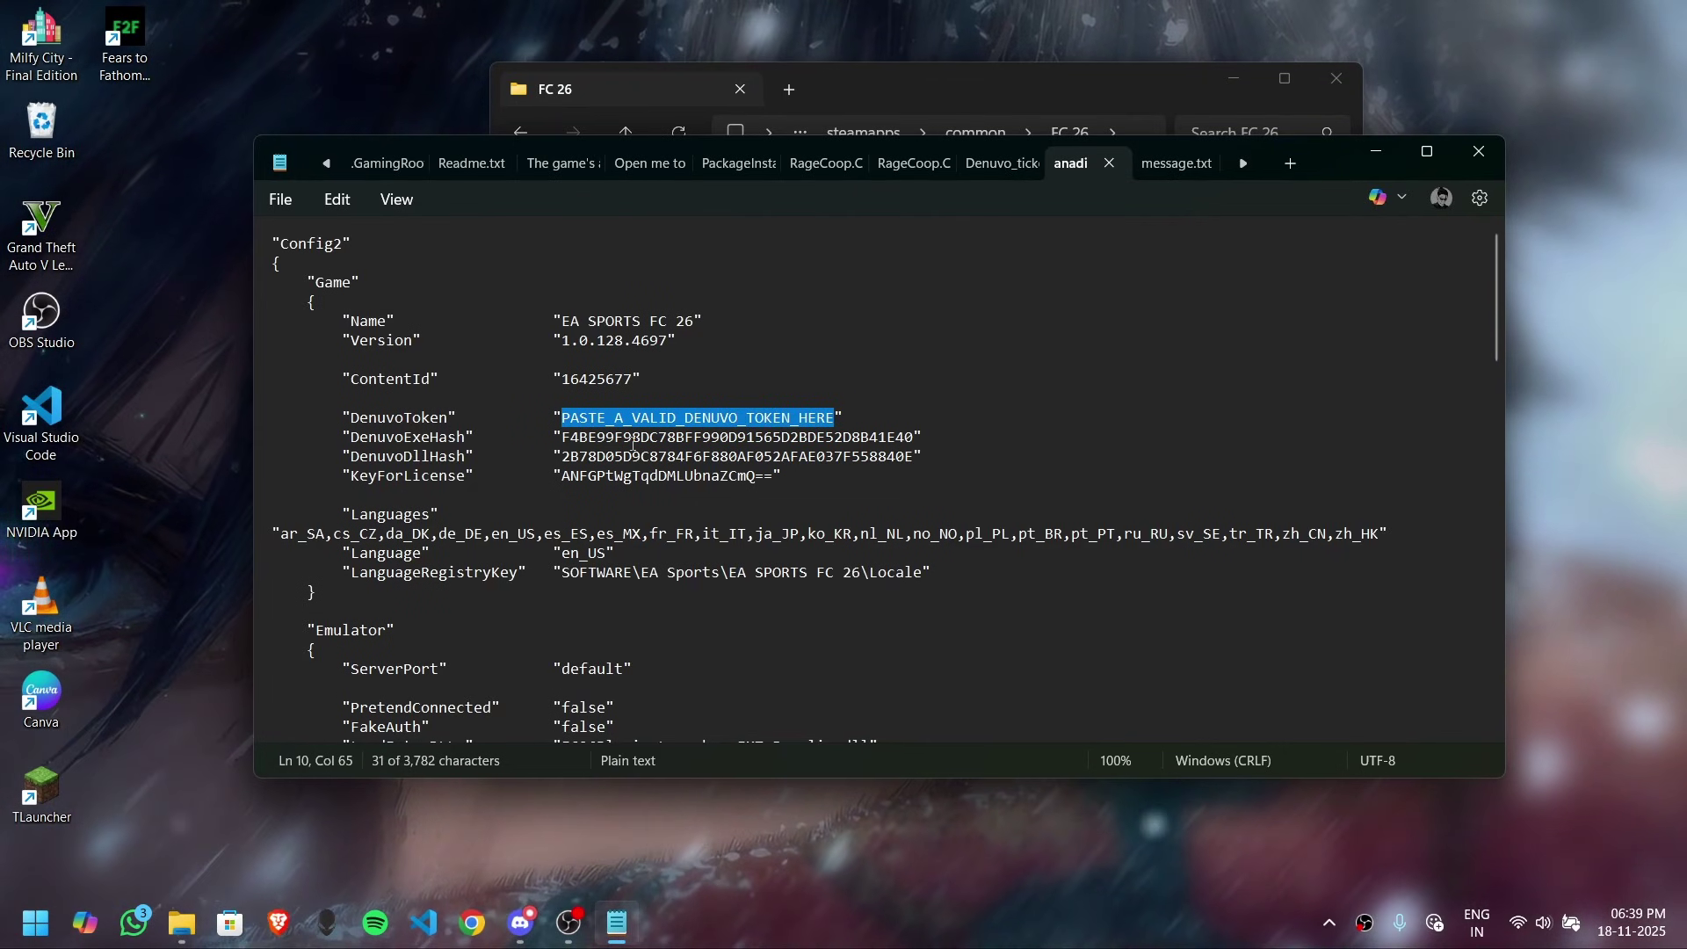
pyautogui.hotkey('ctrl', 'v')
pyautogui.scroll(-5, 681, 413)
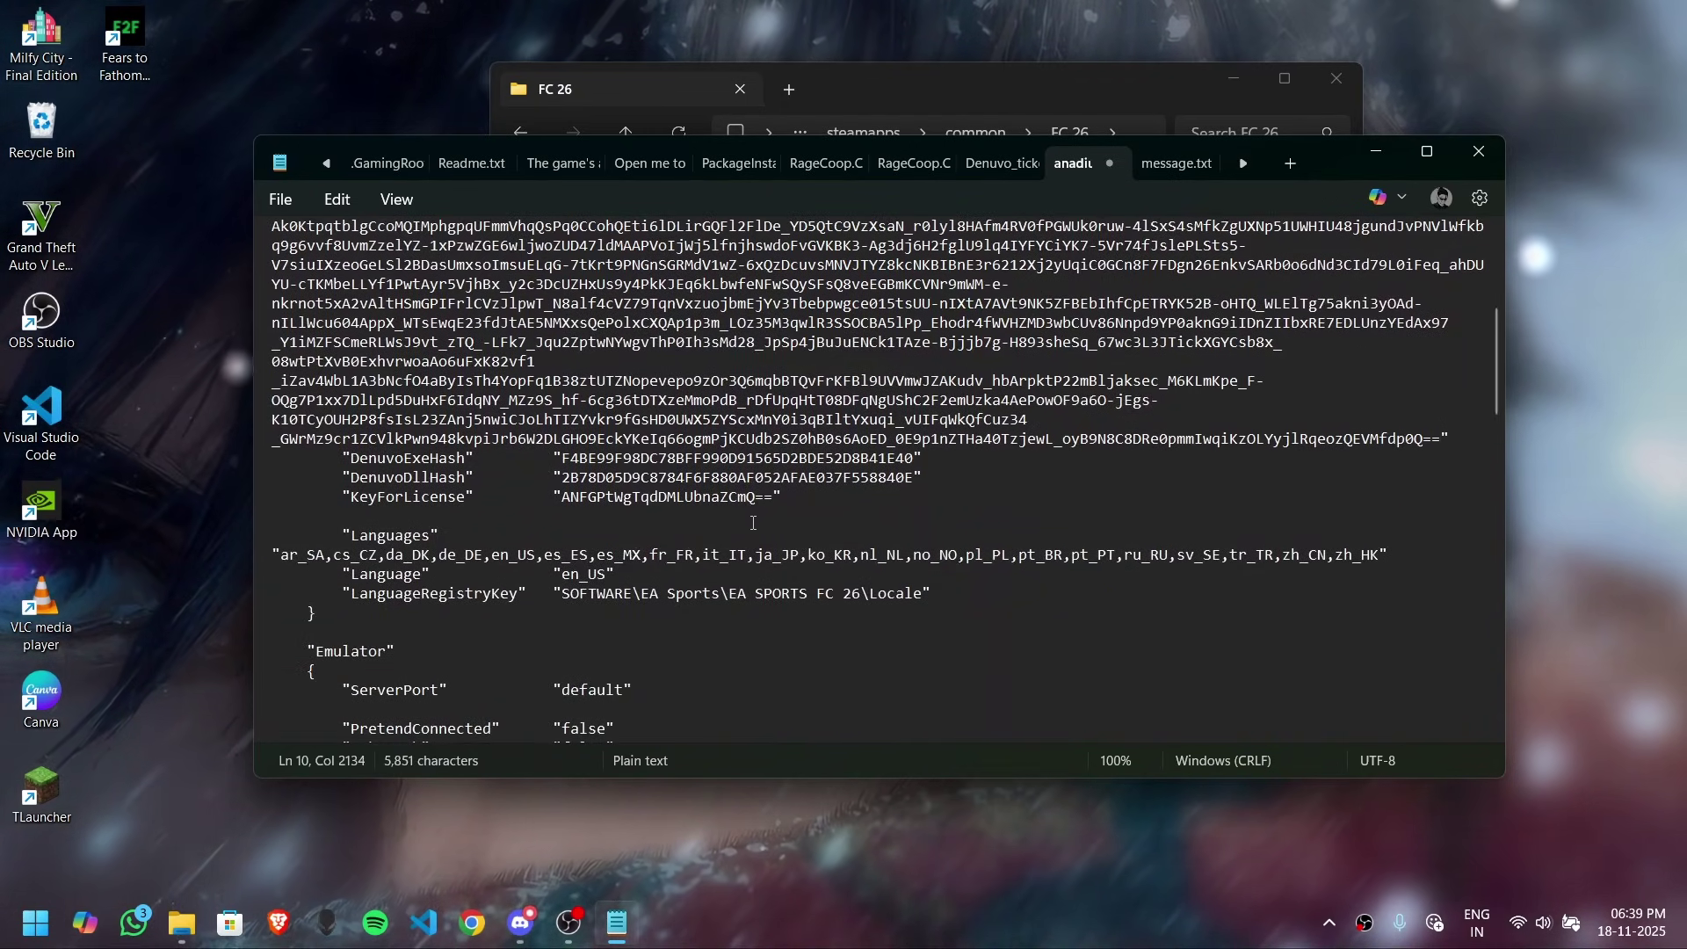
pyautogui.click(280, 199)
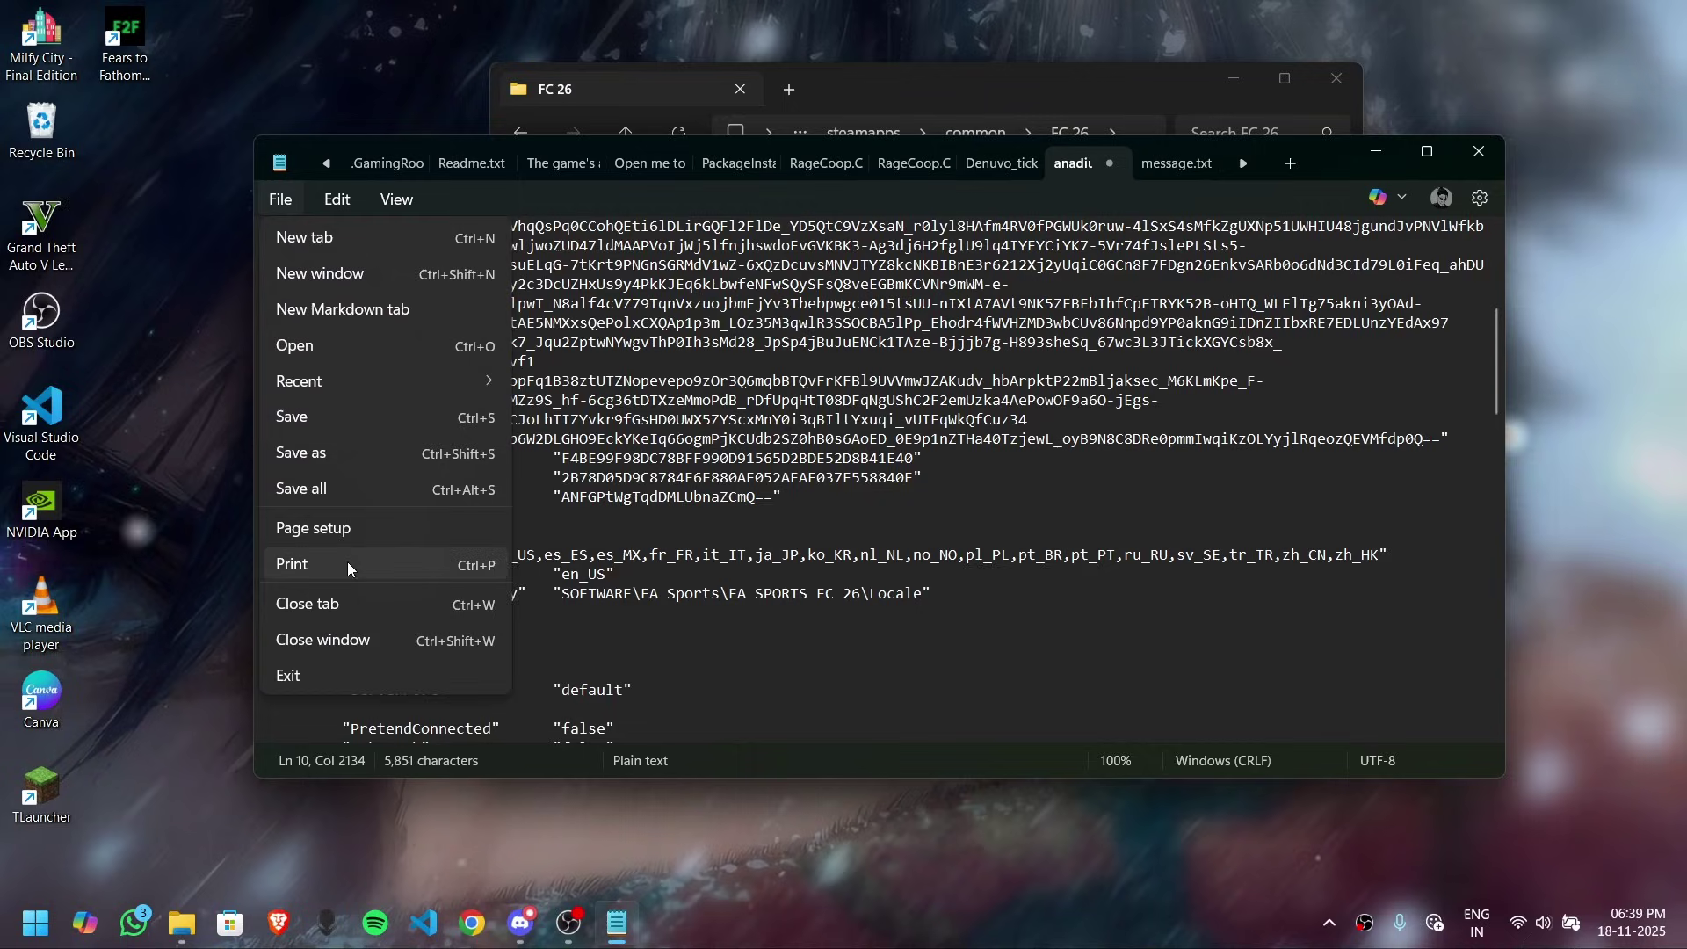
pyautogui.click(324, 418)
# Close the saved anadius.cfg, launch FC26.exe from the FC 26 folder, and minimize File Explorer.
pyautogui.click(1479, 152)
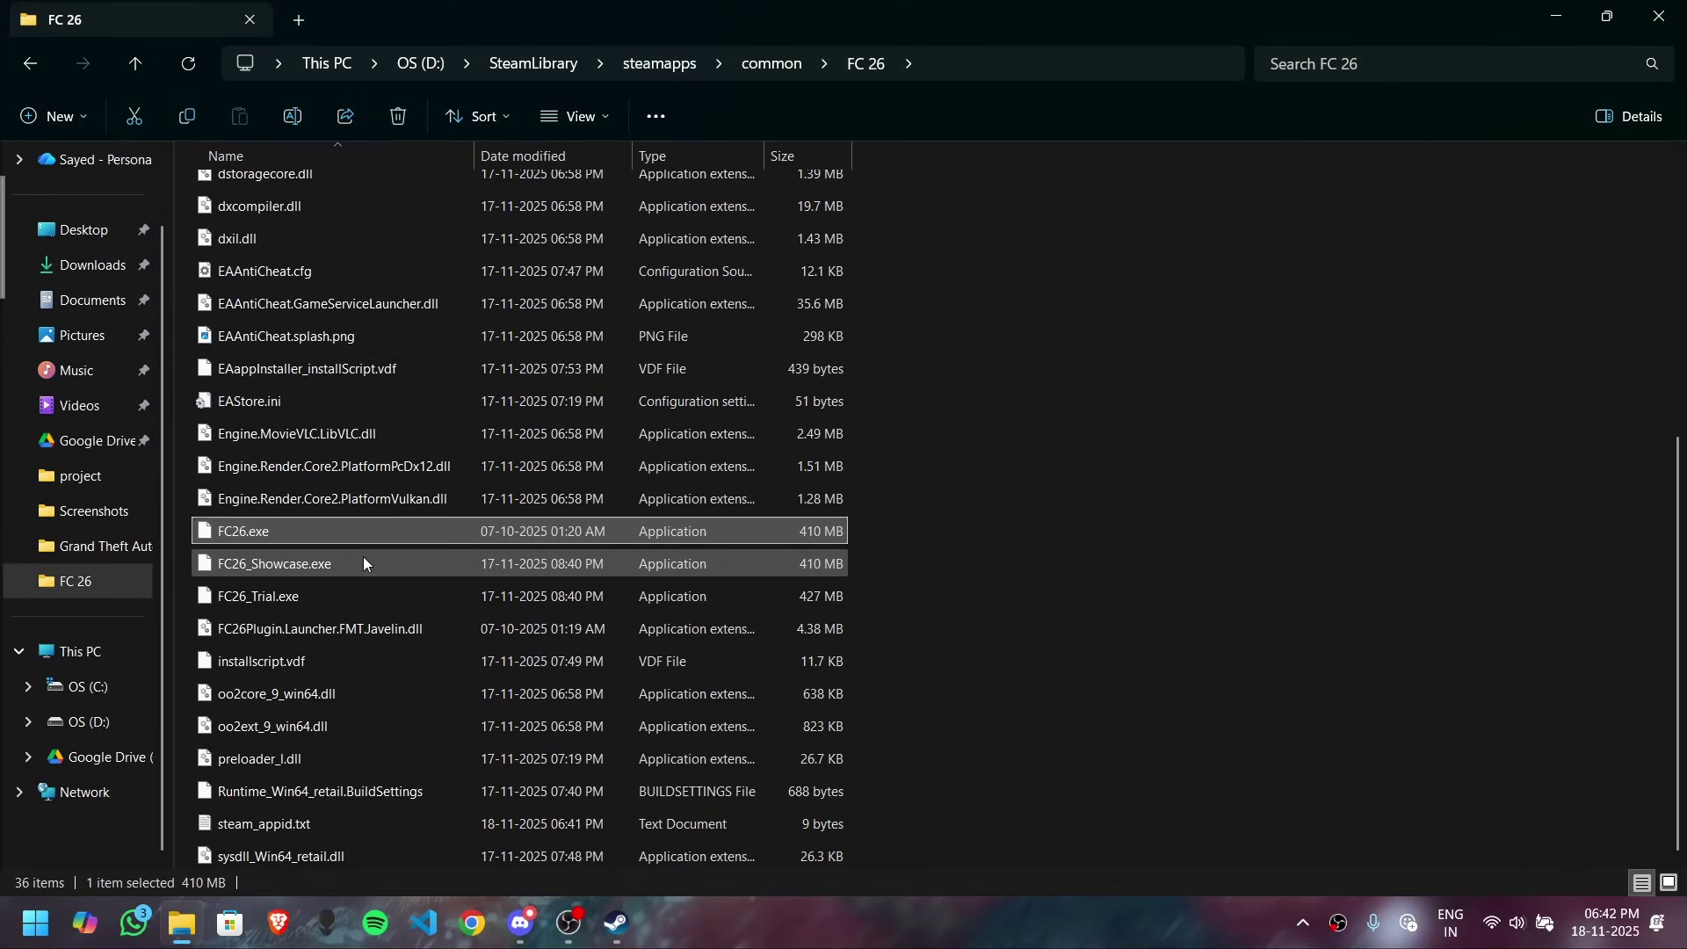
pyautogui.click(357, 530)
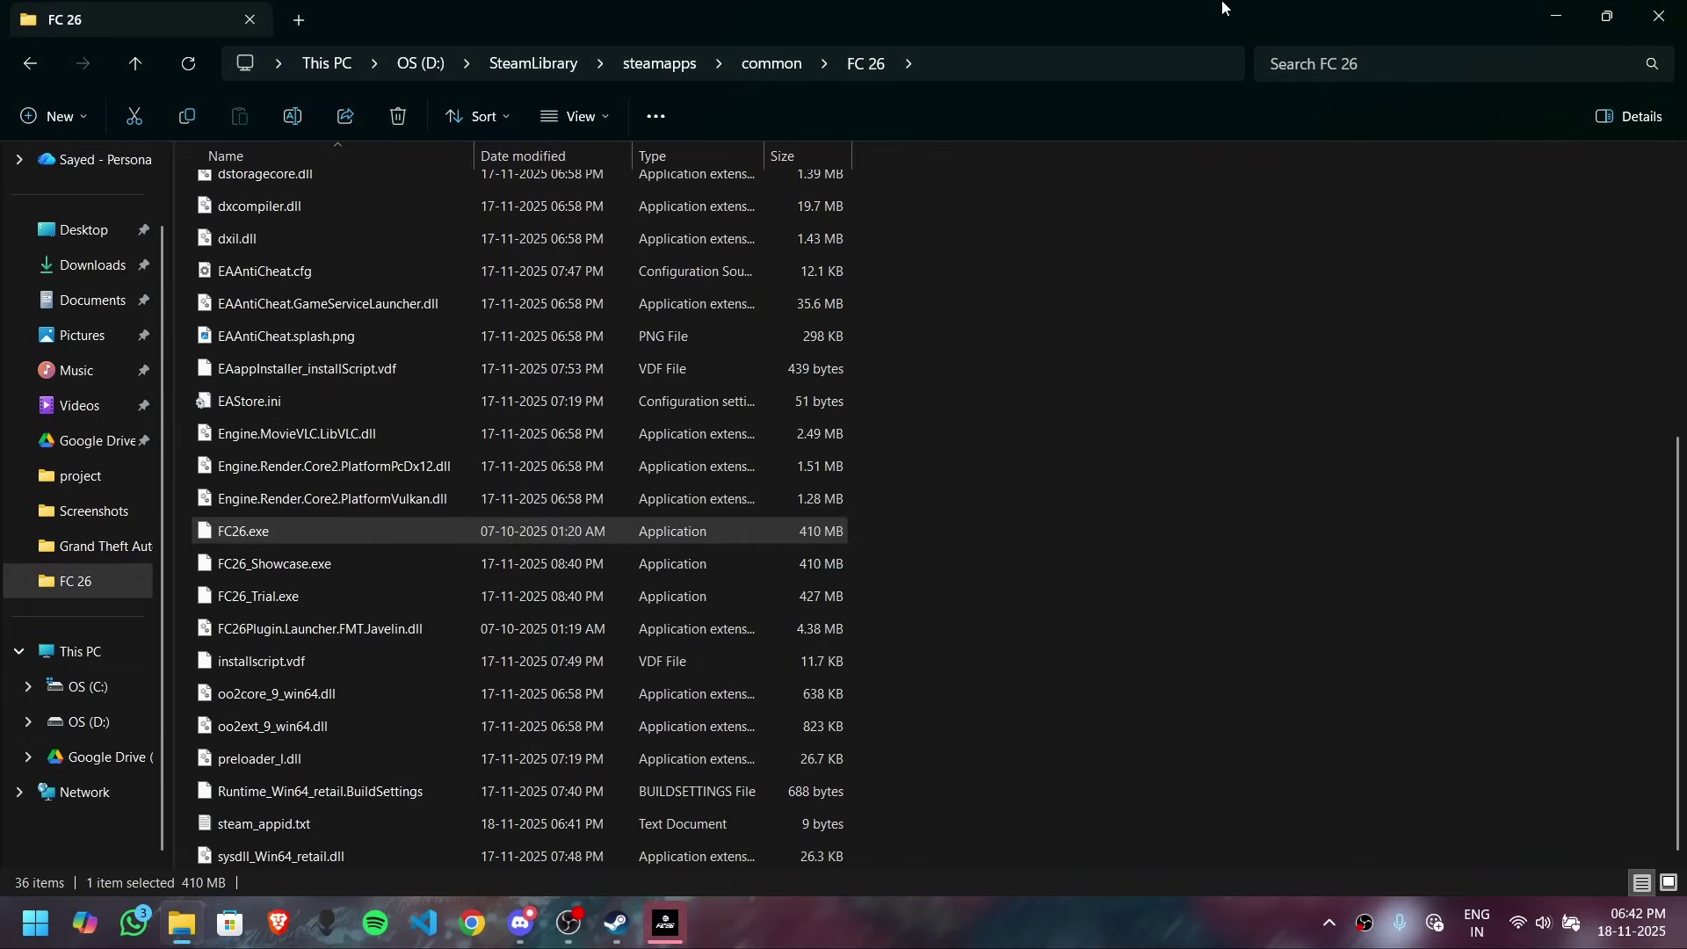
pyautogui.click(1557, 19)
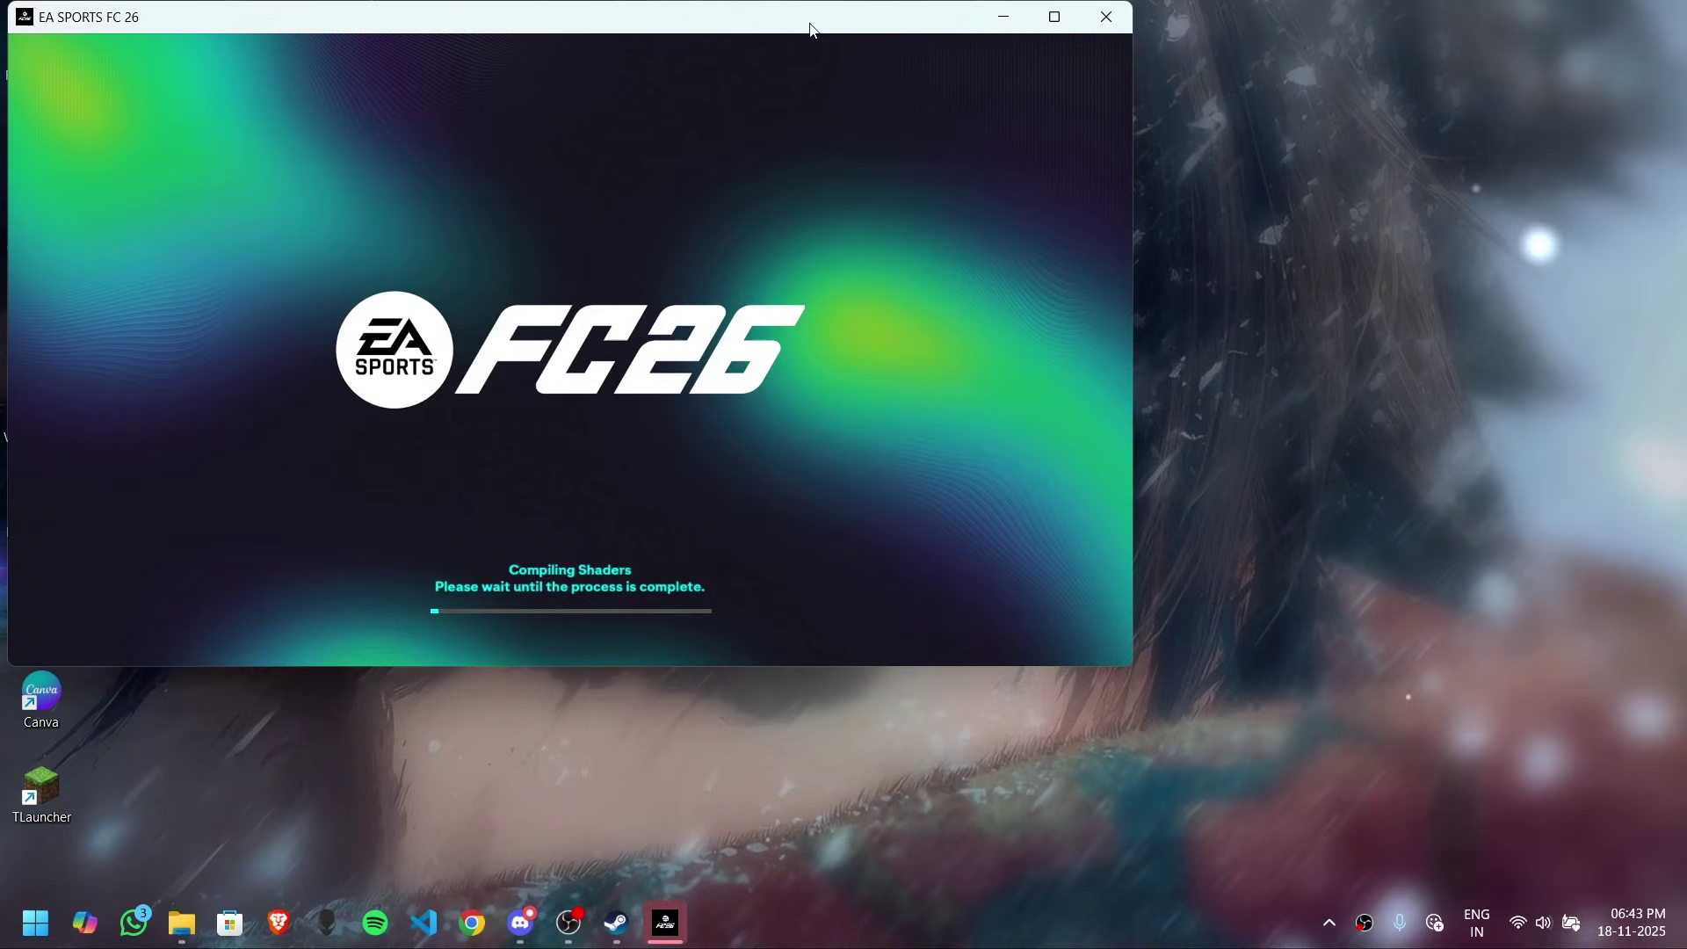
# Reposition the EA SPORTS FC 26 window near screen centre, then maximize it.
pyautogui.moveTo(810, 23); pyautogui.dragTo(1019, 140)
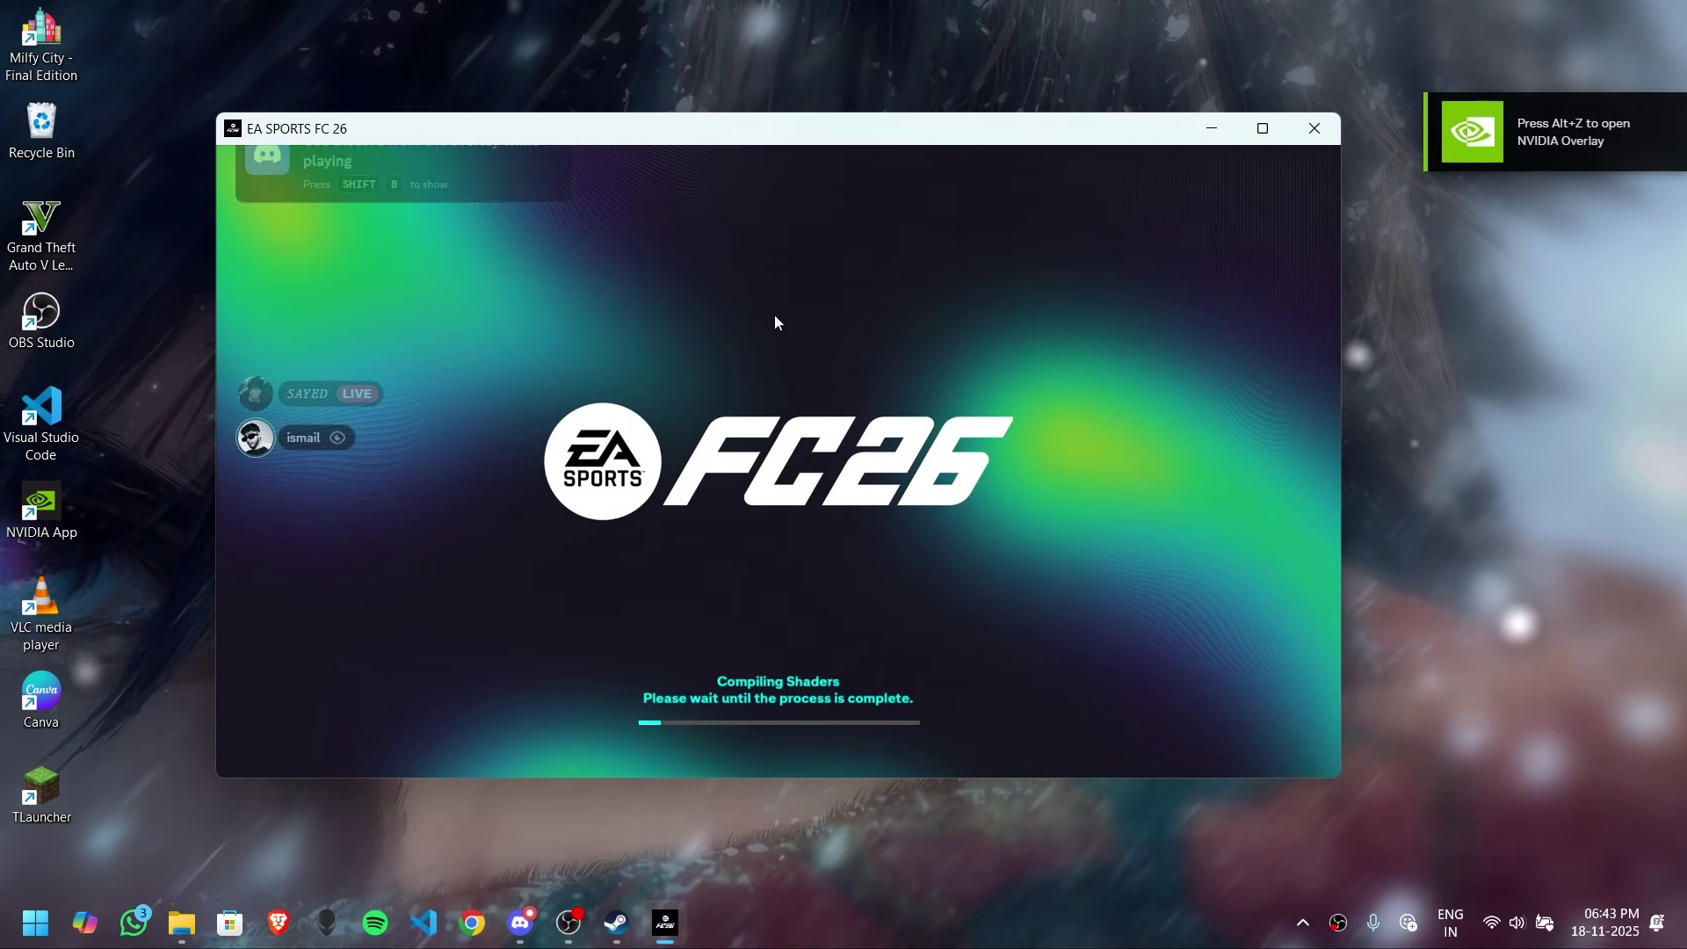
pyautogui.moveTo(783, 132); pyautogui.dragTo(742, 91)
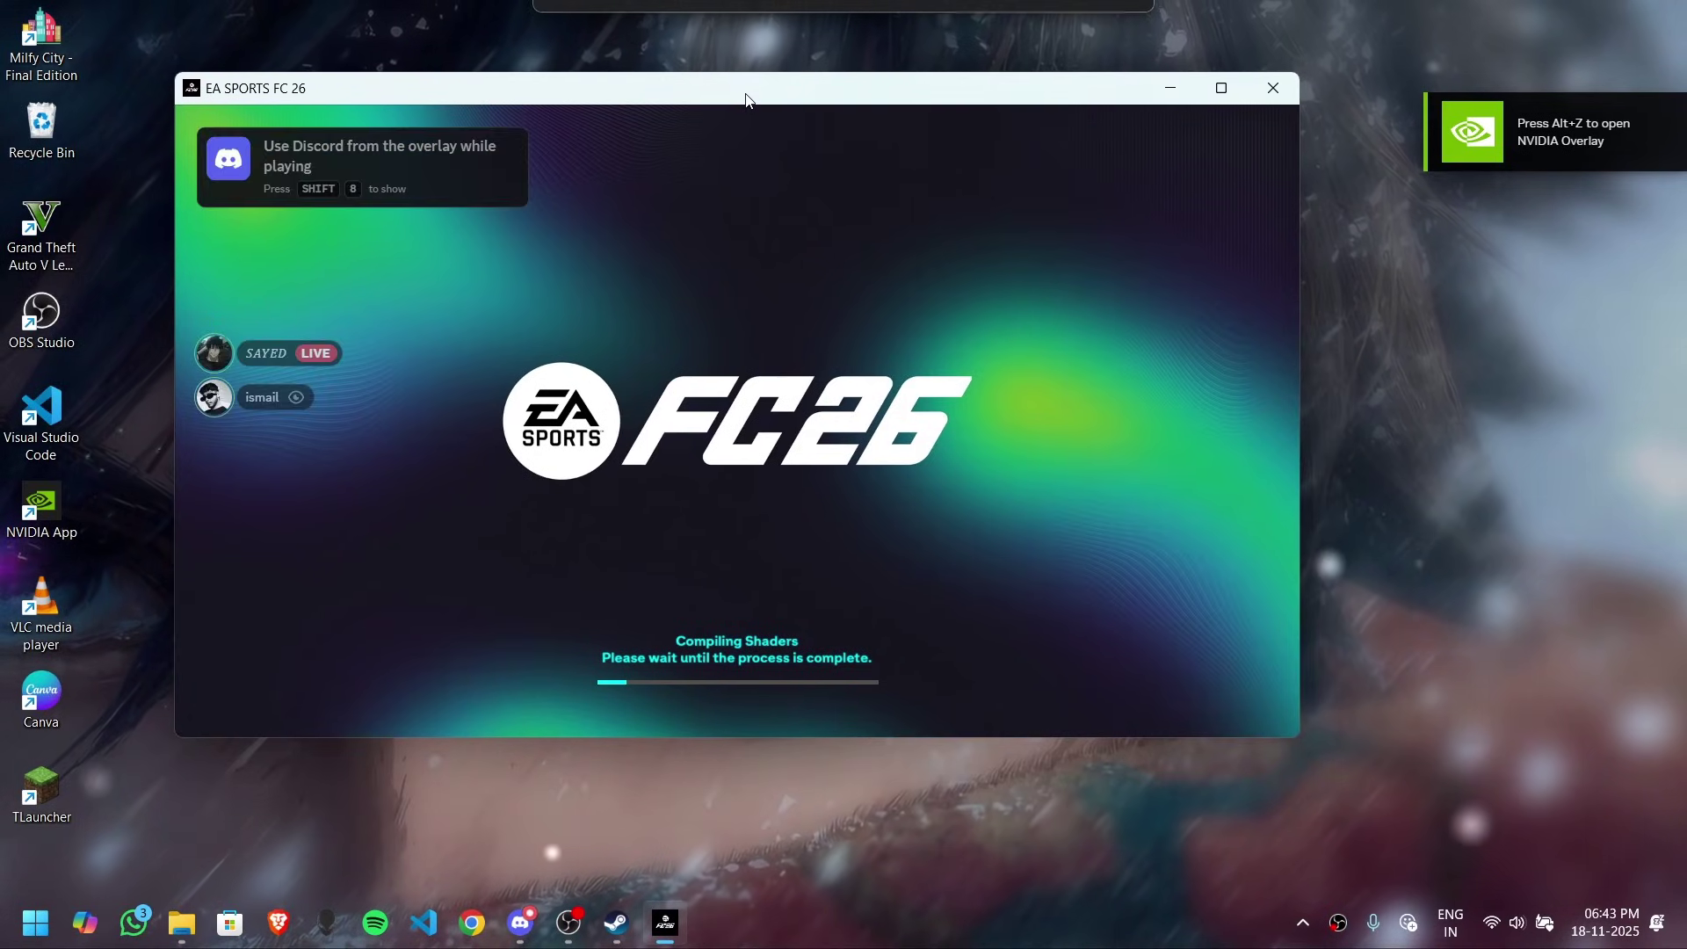
pyautogui.click(1220, 88)
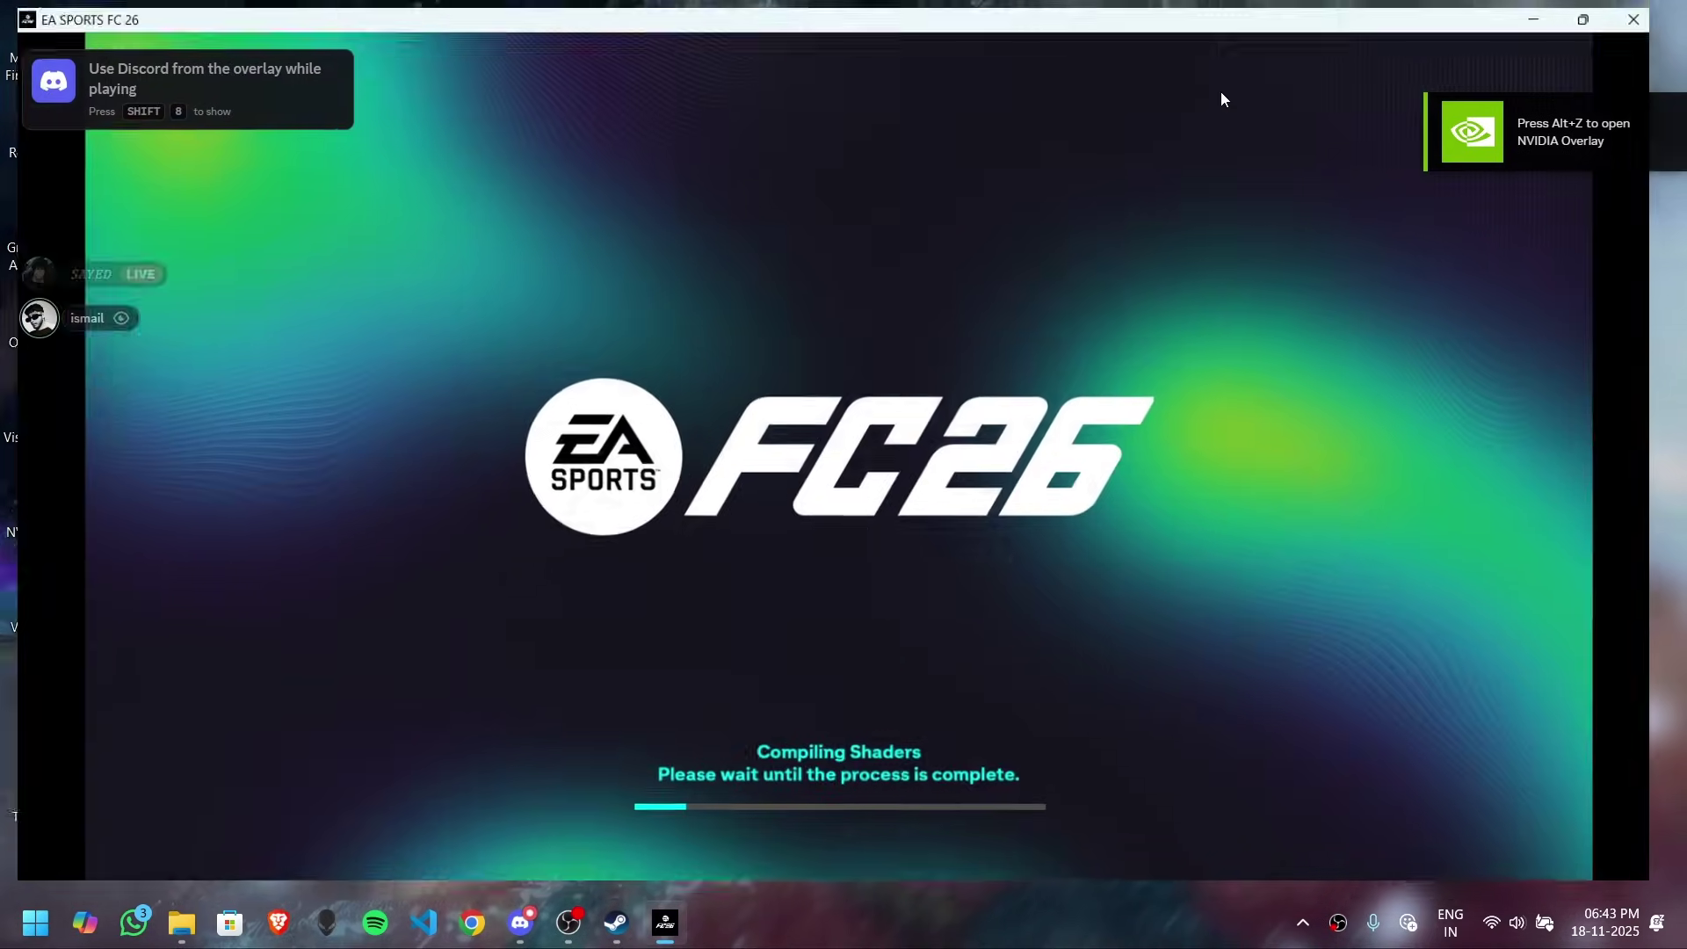